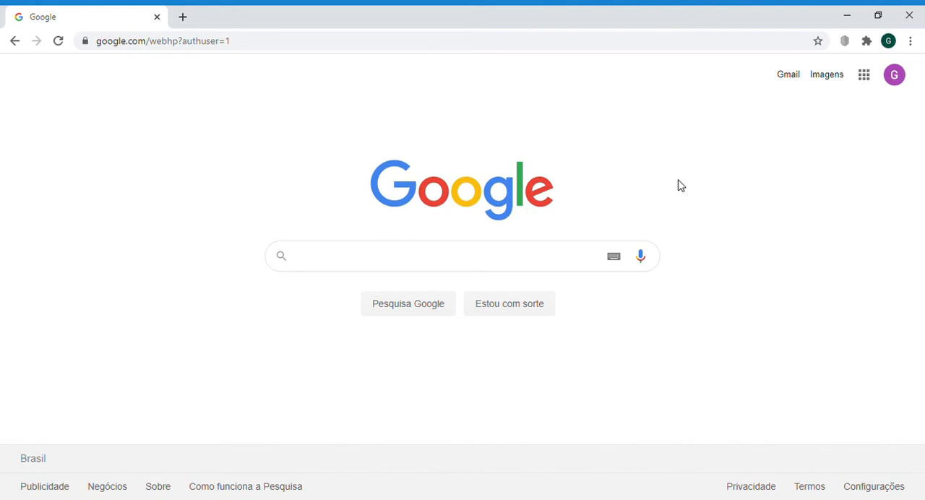
Step: Search Google for "trello" and open the Trello website at trello.com/pt-BR
type("tr")
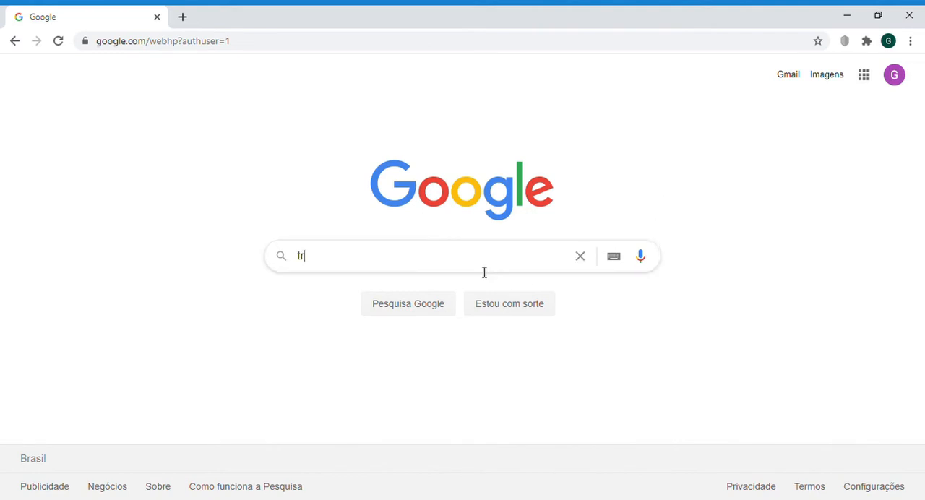
type("ello")
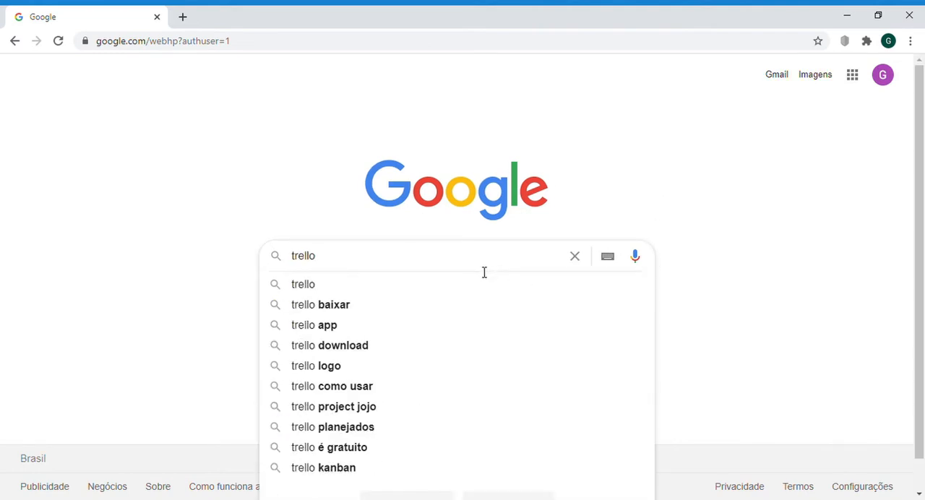
key("Return")
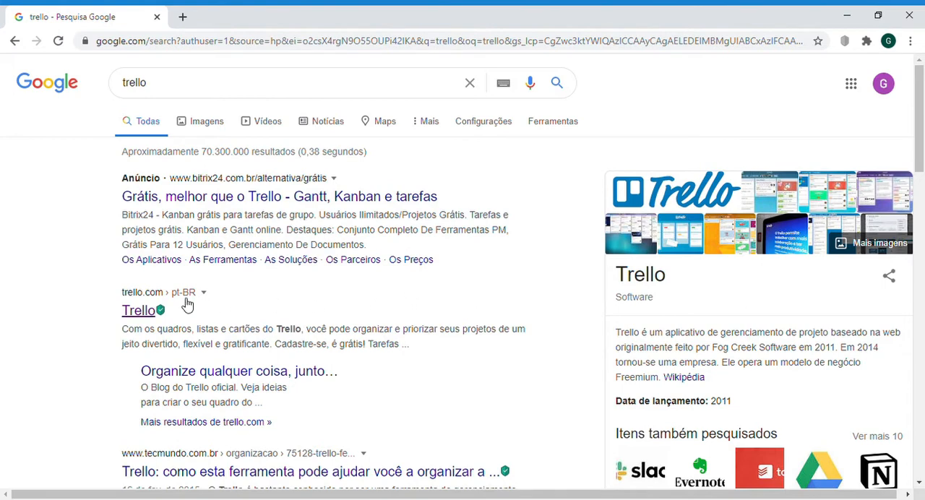
left_click(141, 310)
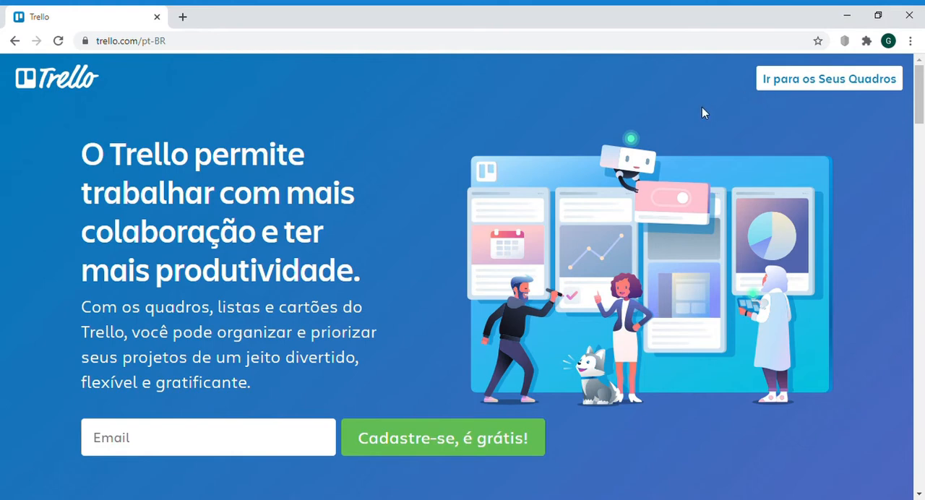
Step: Go to the Trello boards and open the recent board "Rotina de estudos"
left_click(782, 81)
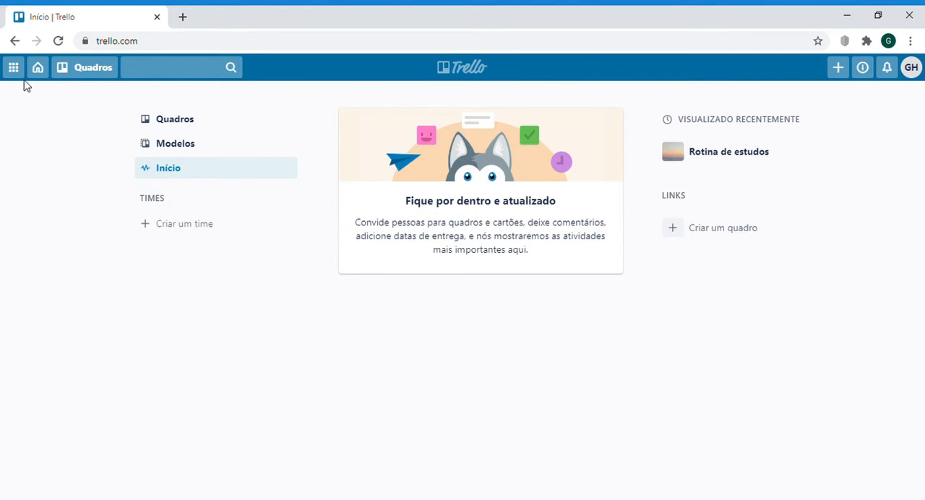
left_click(82, 72)
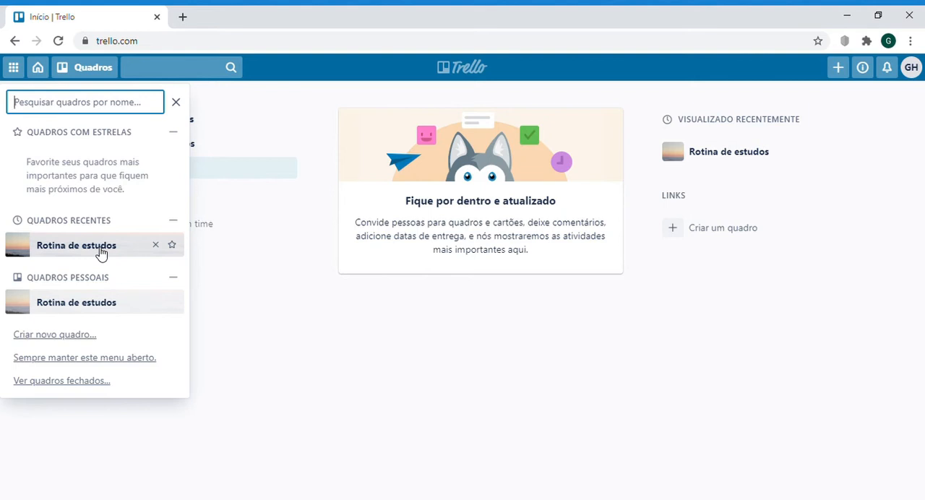
left_click(70, 247)
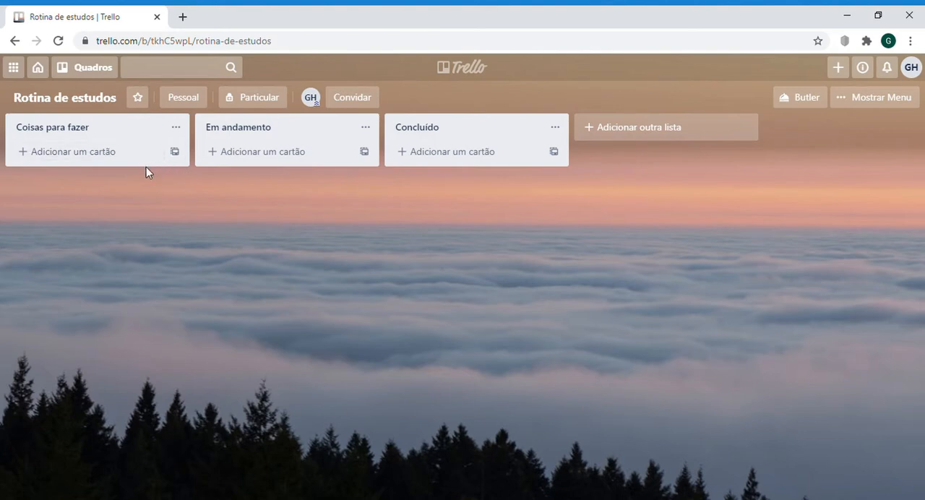
Step: Add a card titled "Apresentação de química" to the "Coisas para fazer" list
left_click(102, 157)
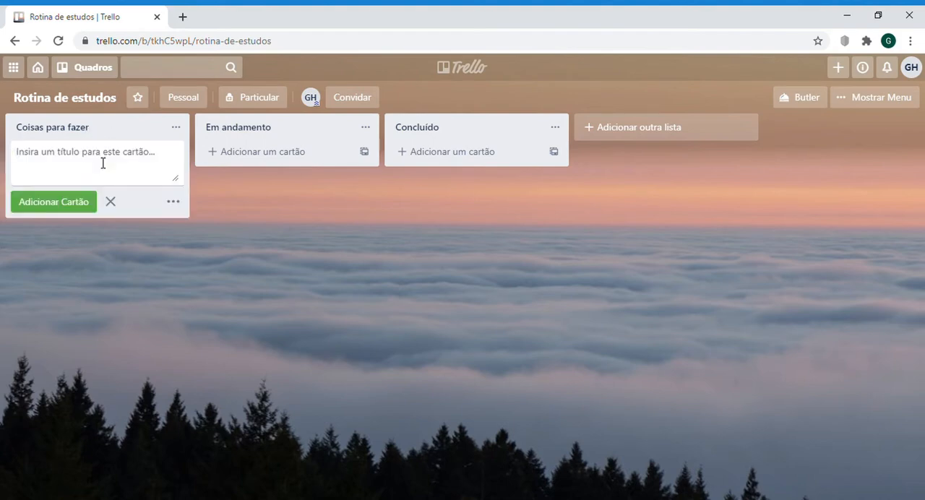
left_click(110, 201)
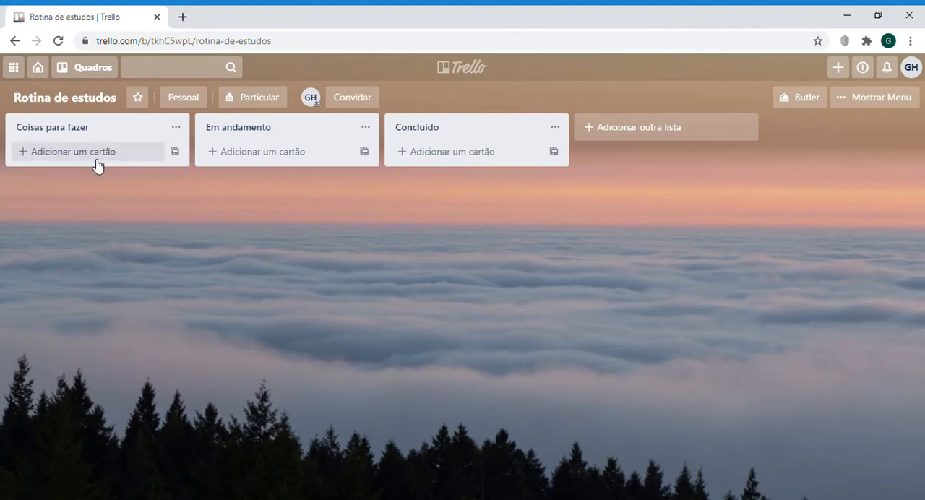
left_click(99, 159)
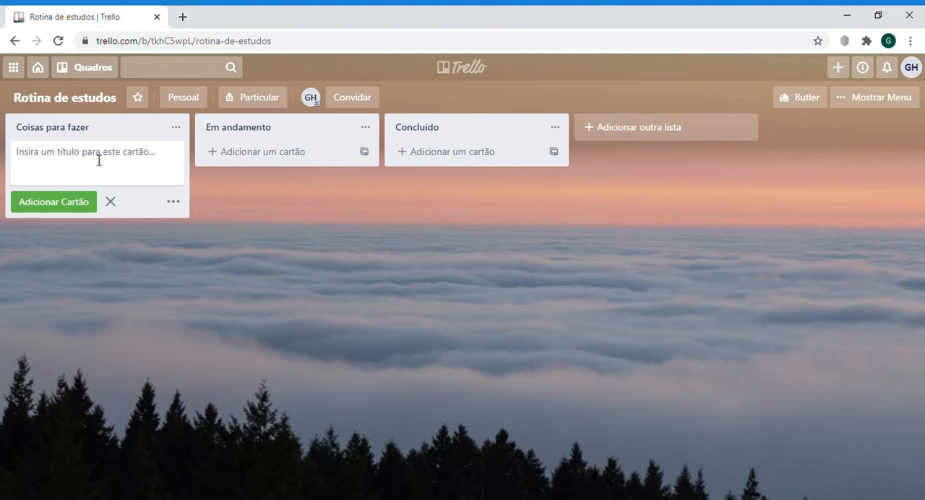
type("Are")
key("BackSpace")
key("BackSpace")
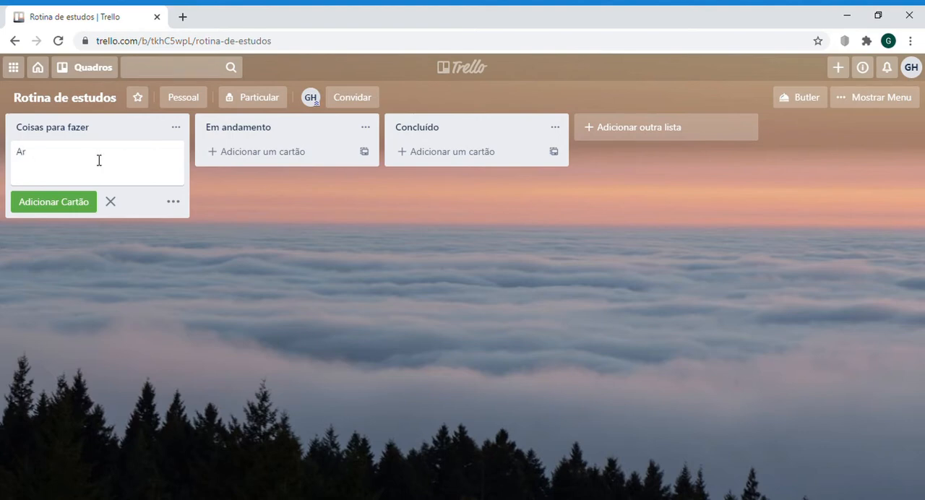
type("presentação de química")
key("Return")
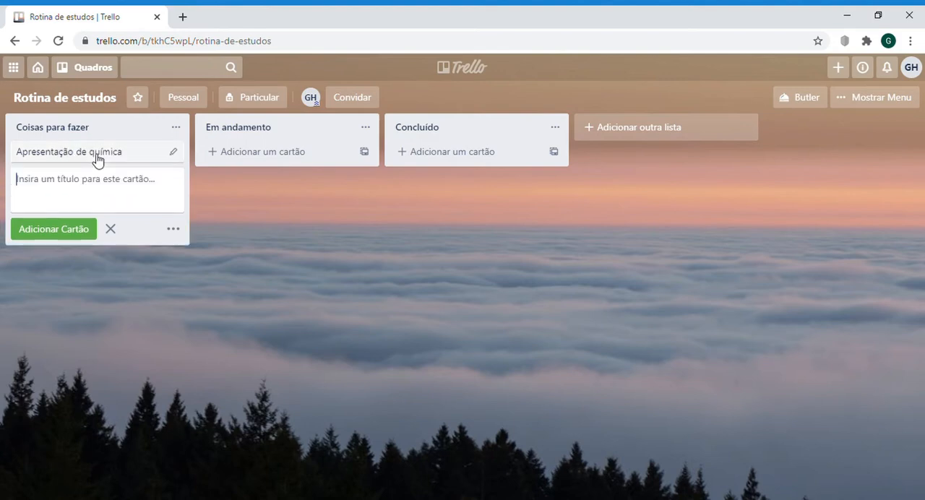
Step: Assign the green label to the "Apresentação de química" card
left_click(173, 155)
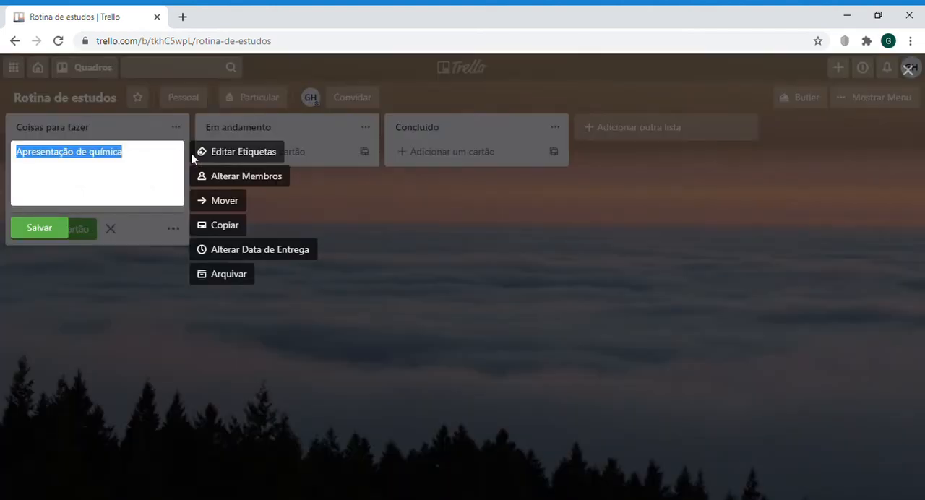
left_click(221, 159)
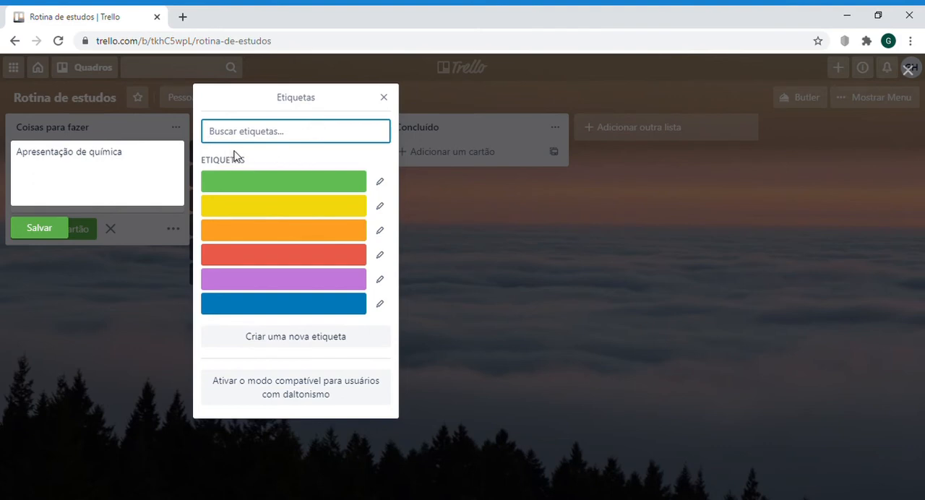
left_click(275, 182)
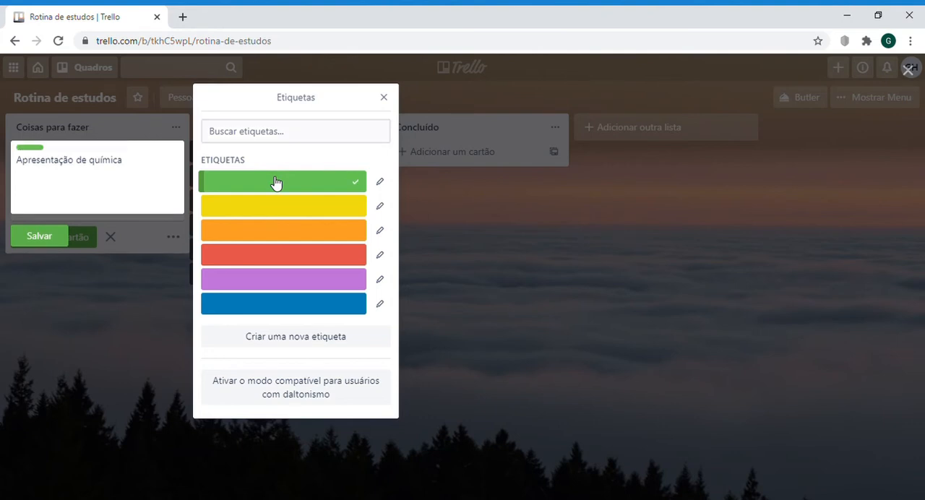
Step: Name the green label "trabalhos" and save the card's quick edit
left_click(380, 181)
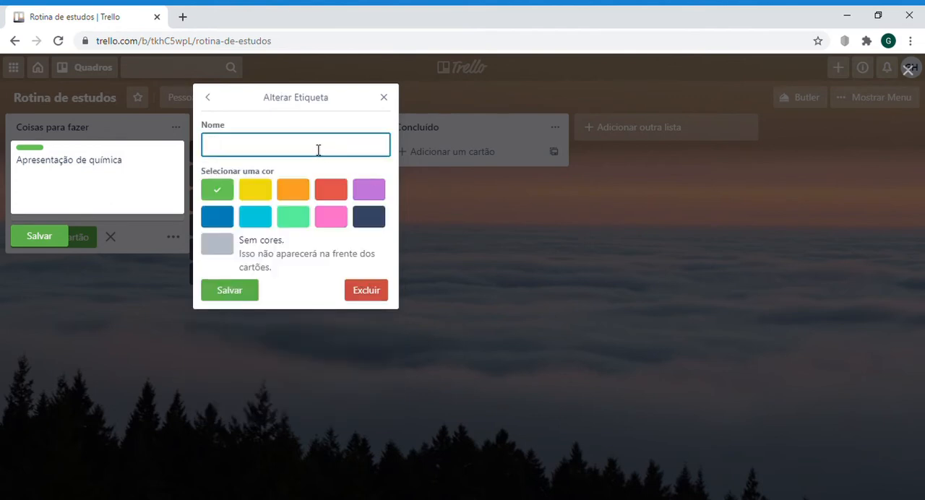
type("trabalhos")
key("Return")
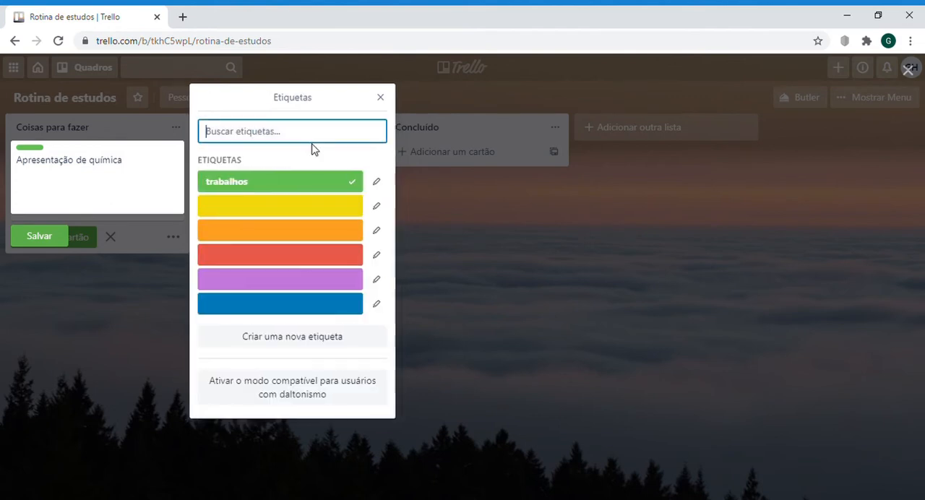
left_click(389, 98)
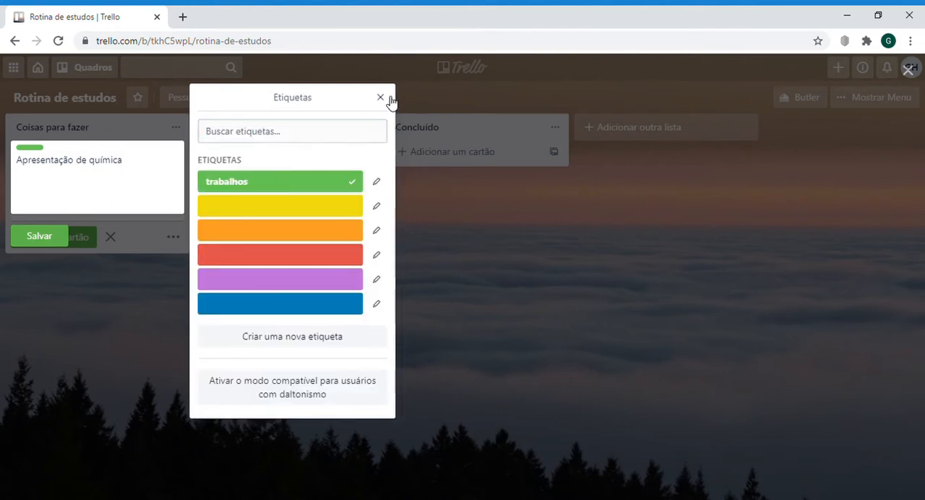
left_click(39, 236)
Step: Open the "Apresentação de química" card and enter "eletroquímica" as its description
left_click(122, 163)
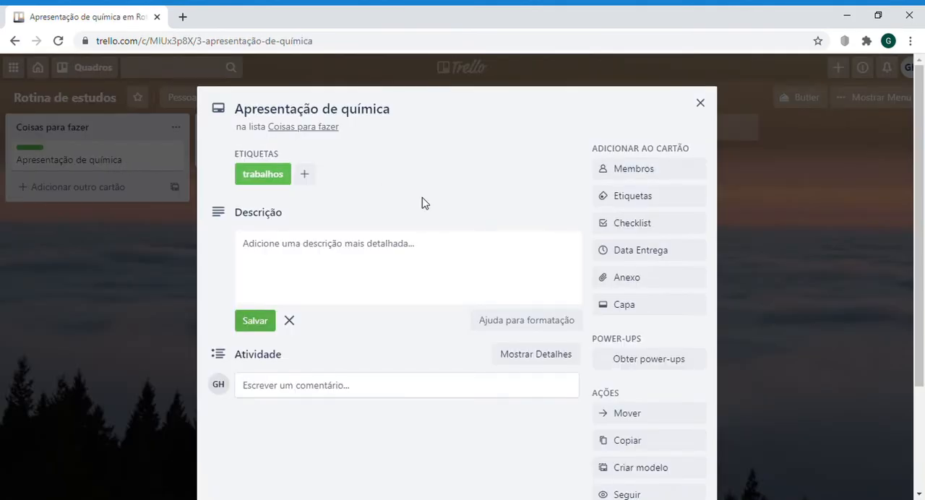
scroll(424, 201, "down", 2)
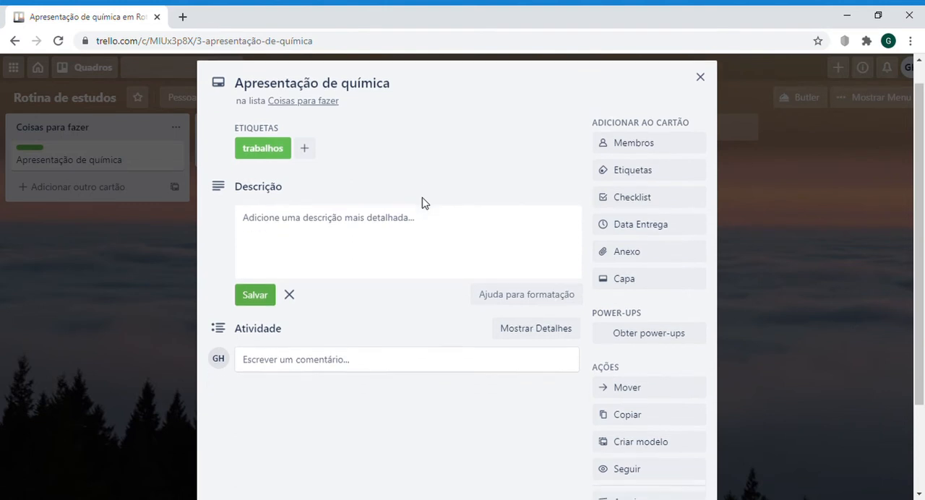
scroll(426, 202, "up", 1)
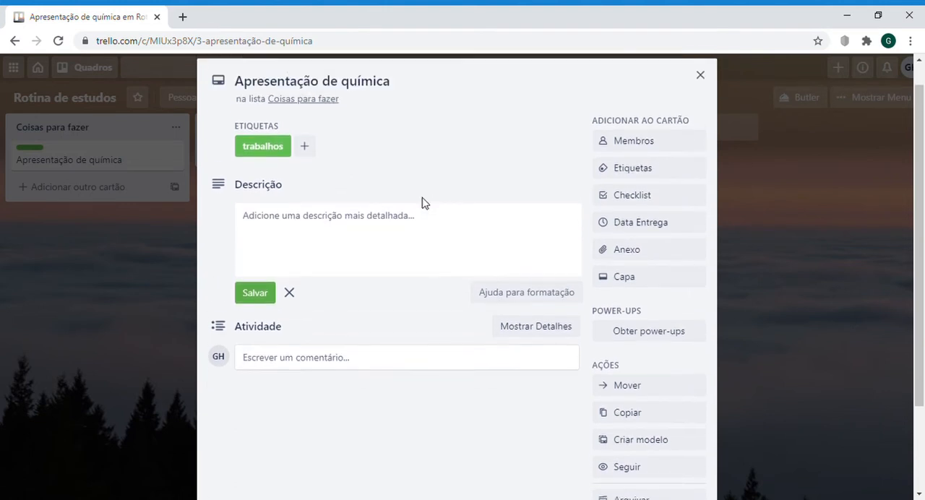
scroll(424, 201, "up", 1)
left_click(412, 239)
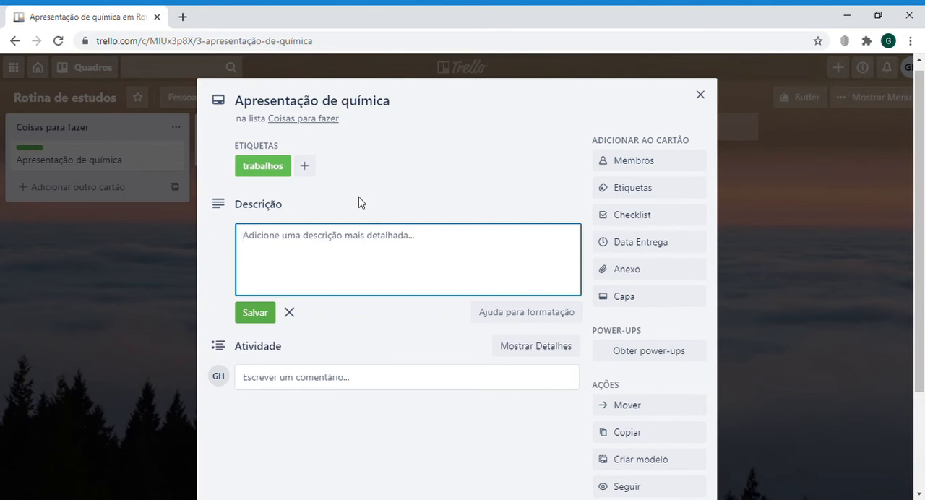
type("eletroq")
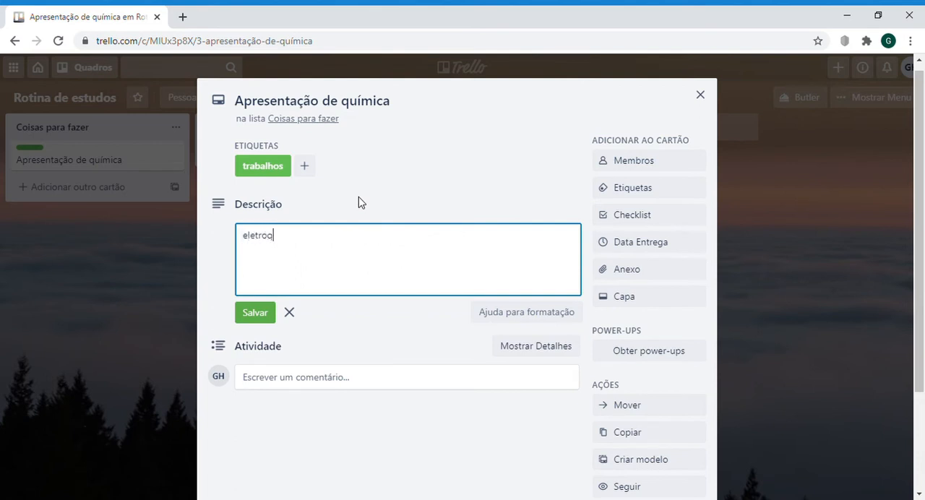
type("uímica")
left_click(364, 208)
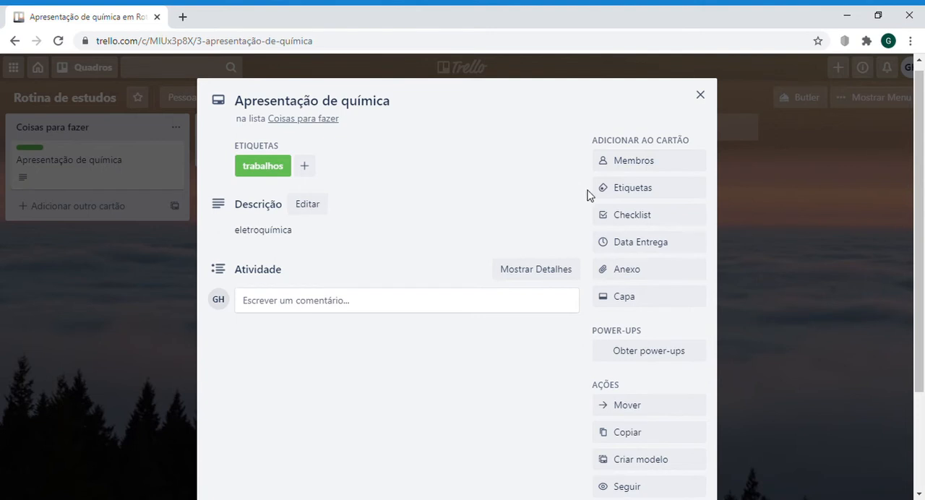
Step: Check the card's label list and add a checklist with the default title "Checklist" to the card
left_click(619, 191)
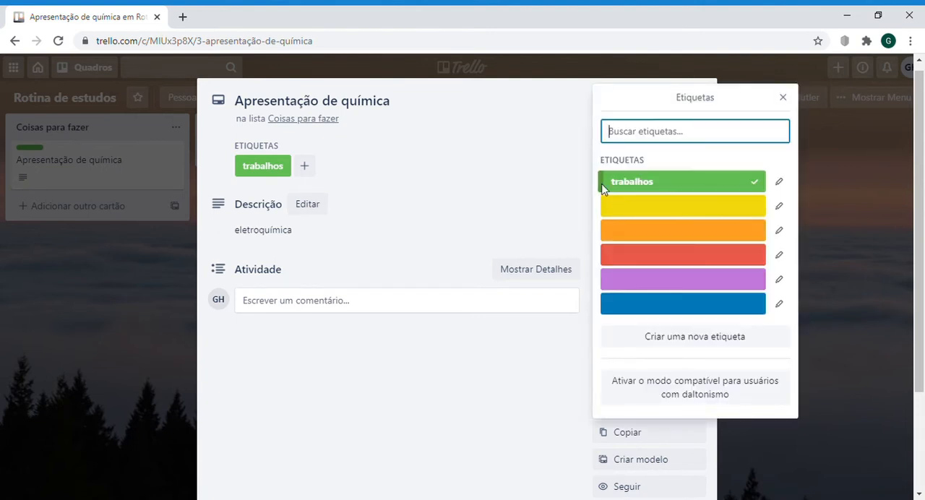
left_click(500, 217)
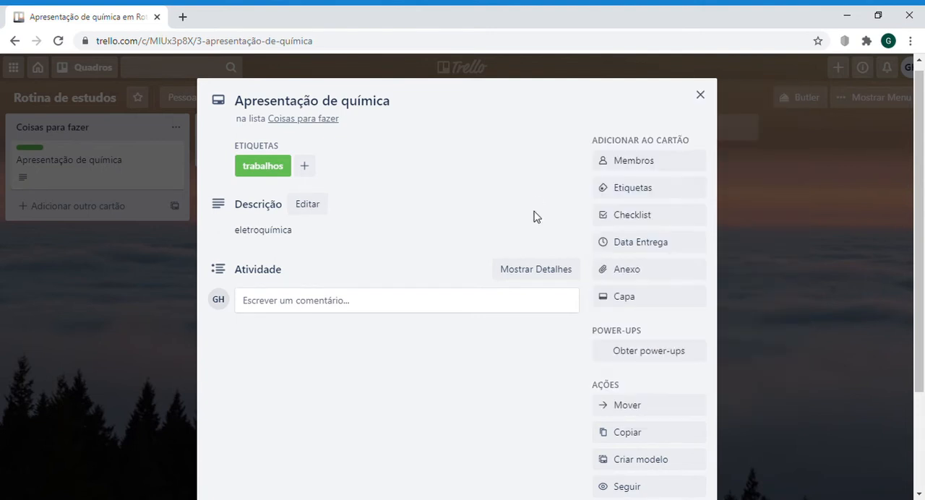
left_click(660, 219)
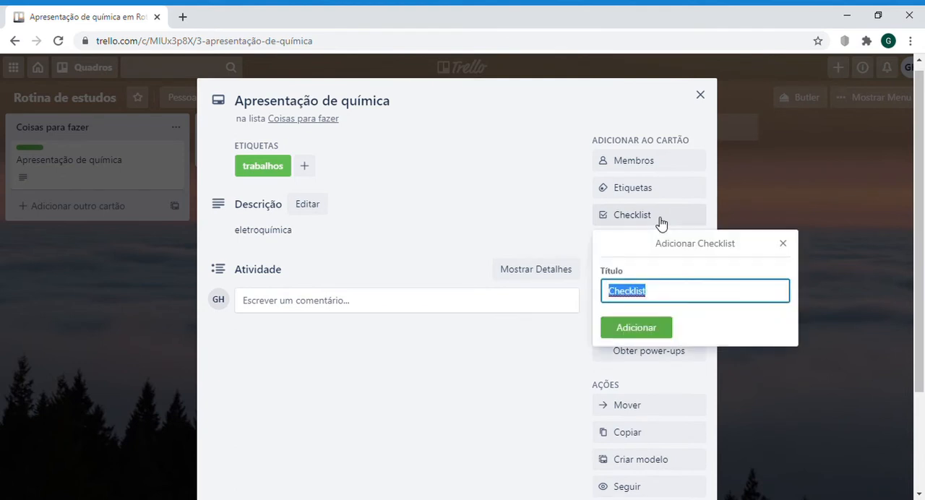
left_click(643, 329)
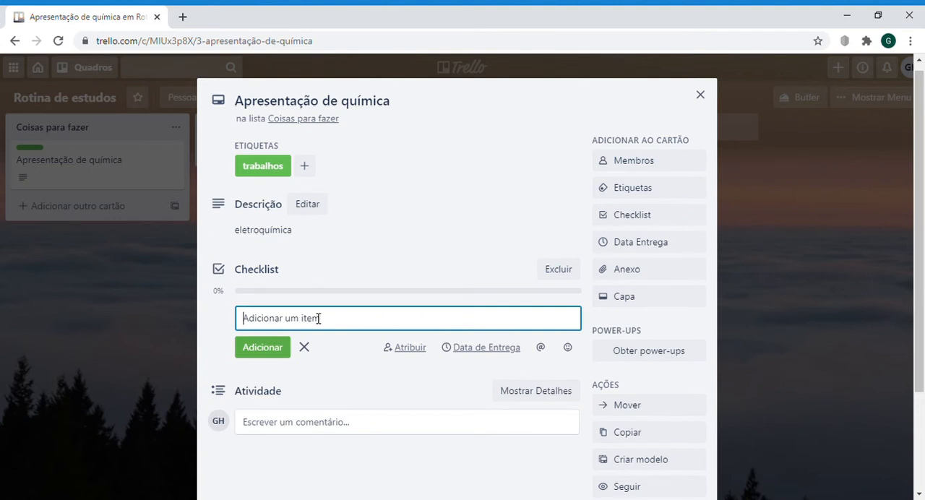
Step: Add the items "pesquisa bibliográfica", "dividir os tópicos" and "pesquisar" to the card's checklist
type("pesquisa bibliográfica")
key("Return")
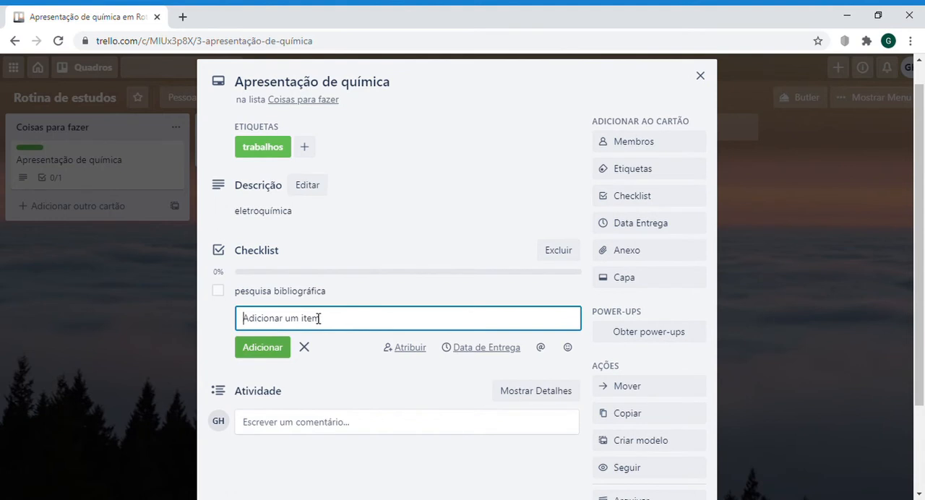
type("dividir os tópicos")
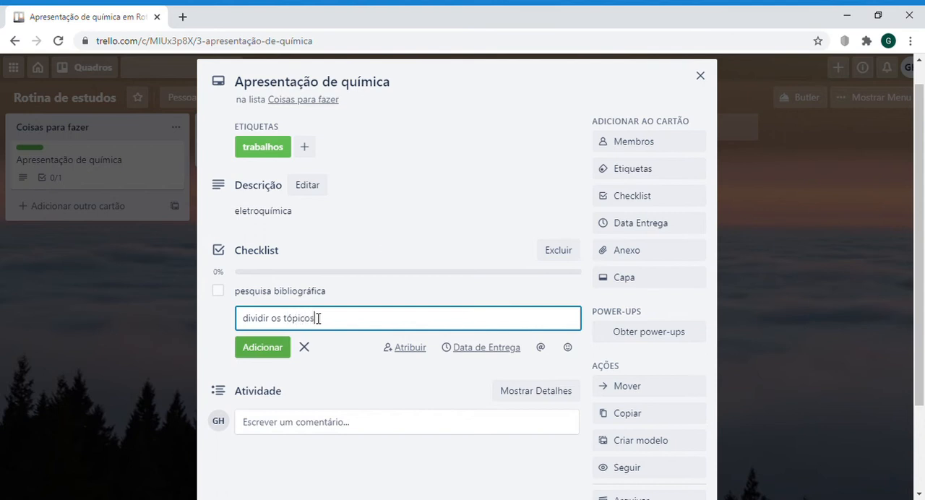
key("Return")
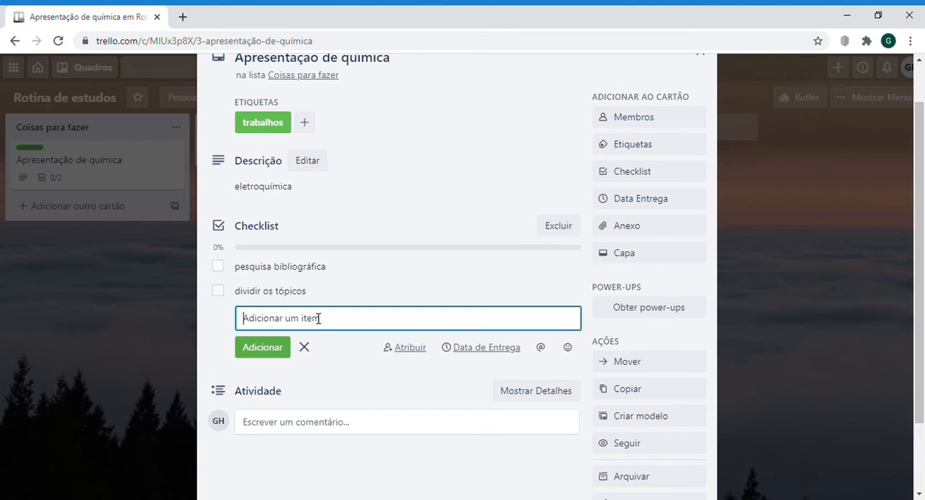
type("pesuisa")
key("BackSpace")
type("quisar")
key("Return")
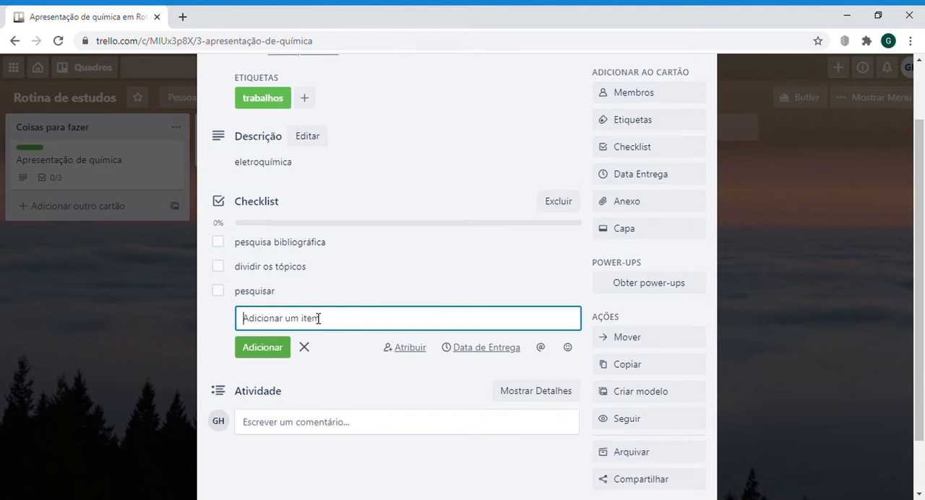
Step: Add the items "colocar no slide" and "apresentar" to the end of the checklist
type("apresentação")
key("BackSpace")
key("BackSpace")
key("BackSpace")
key("BackSpace")
key("BackSpace")
key("BackSpace")
key("BackSpace")
key("BackSpace")
key("BackSpace")
key("BackSpace")
key("BackSpace")
key("BackSpace")
type("colocar ti")
key("BackSpace")
key("BackSpace")
key("BackSpace")
type("no slide")
key("Return")
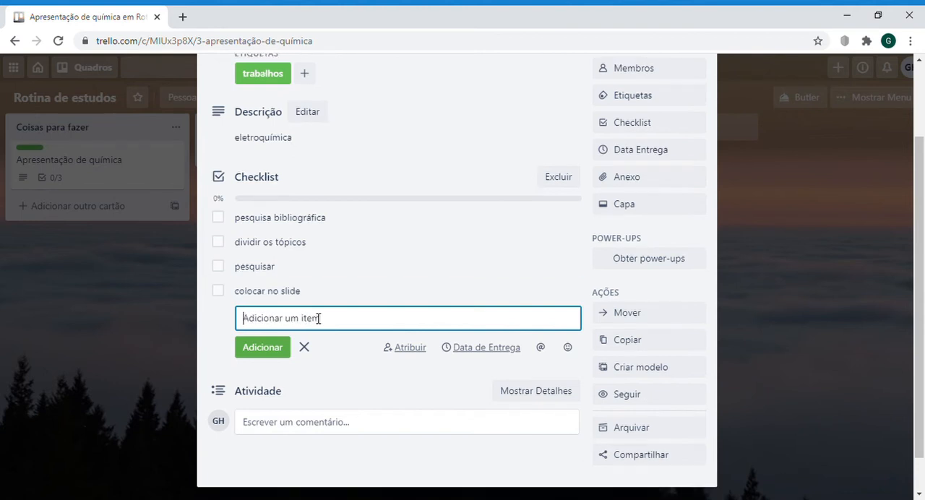
type("apresentar")
key("Return")
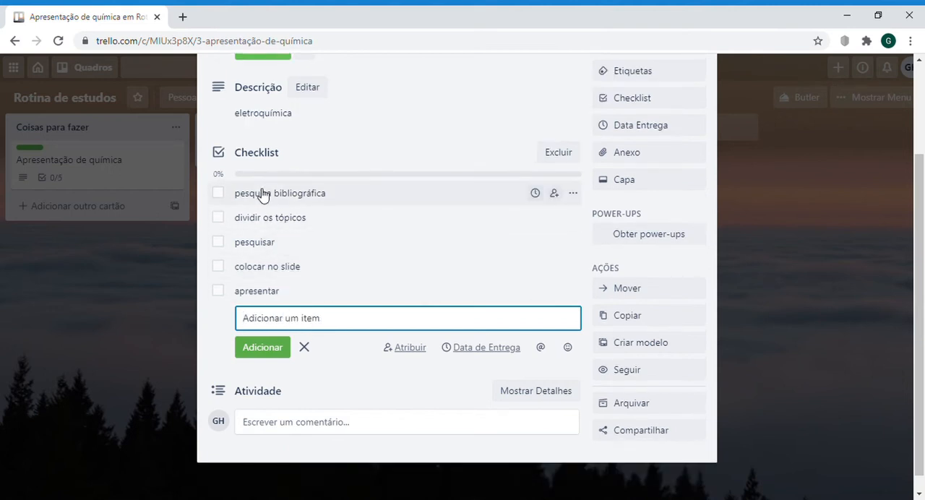
Step: Mark the checklist items "pesquisa bibliográfica" and "dividir os tópicos" as completed
left_click(221, 194)
left_click(219, 218)
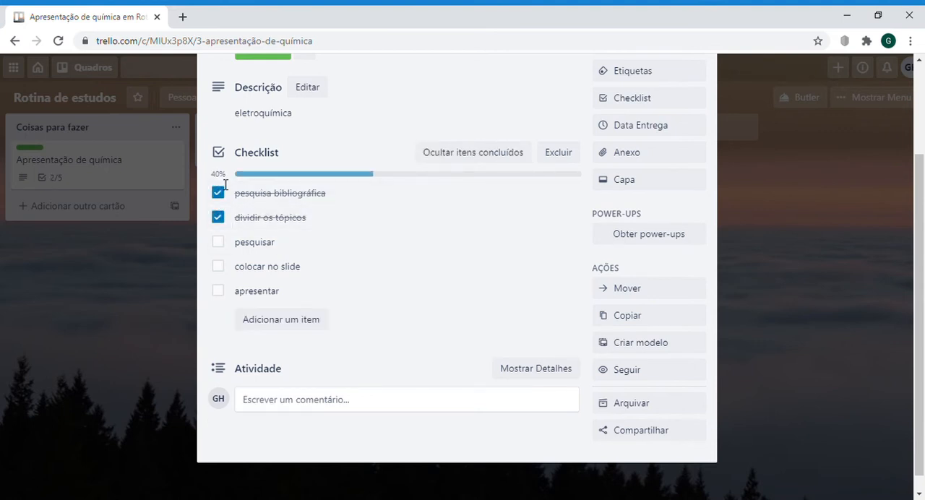
Step: Mark the remaining checklist items "pesquisar", "colocar no slide" and "apresentar" as completed
left_click(220, 244)
left_click(219, 267)
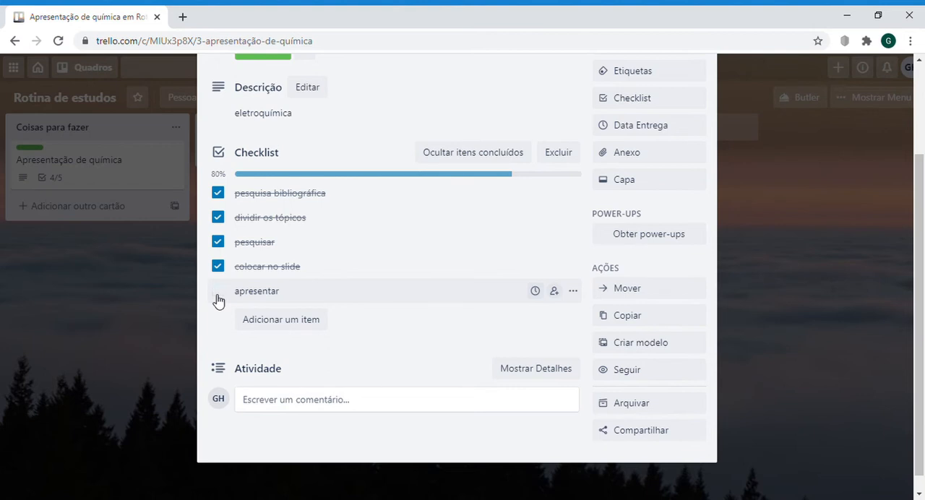
left_click(218, 293)
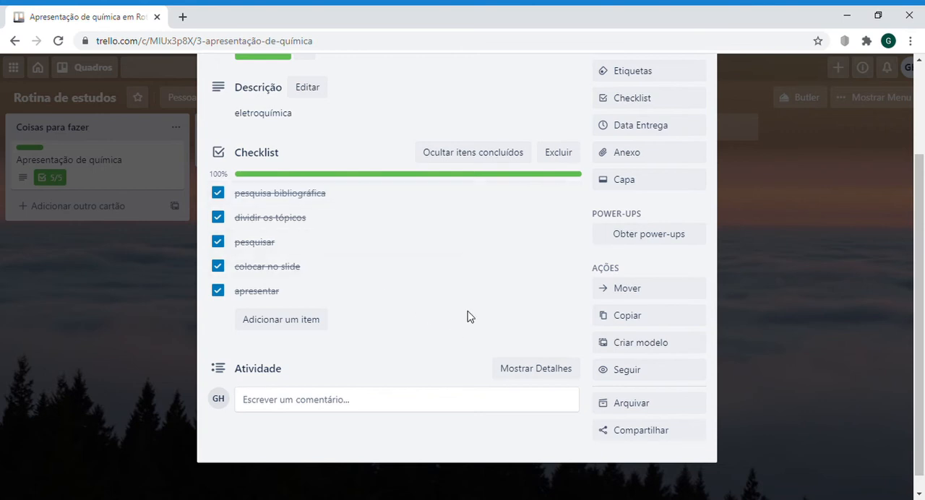
Step: Give the card a due date of 21/8/2020 at 14:00 with the reminder "1 dia antes" and save it
left_click(655, 128)
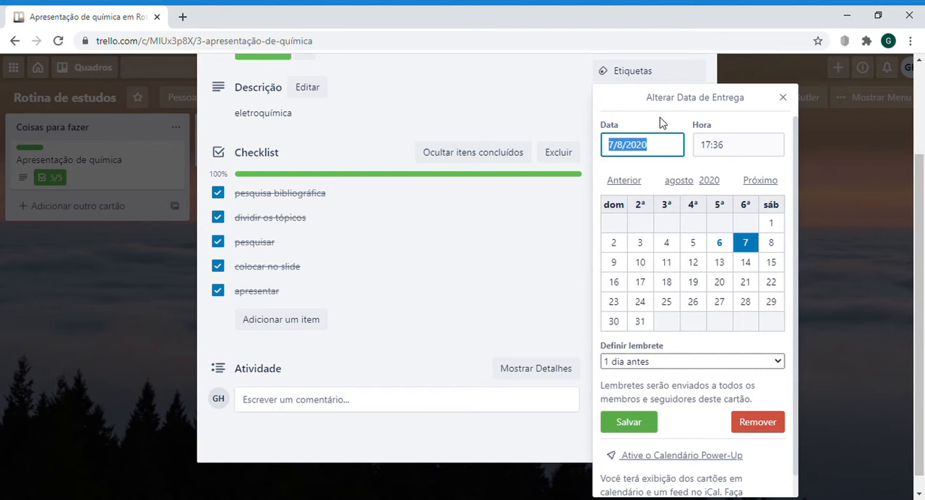
left_click(746, 288)
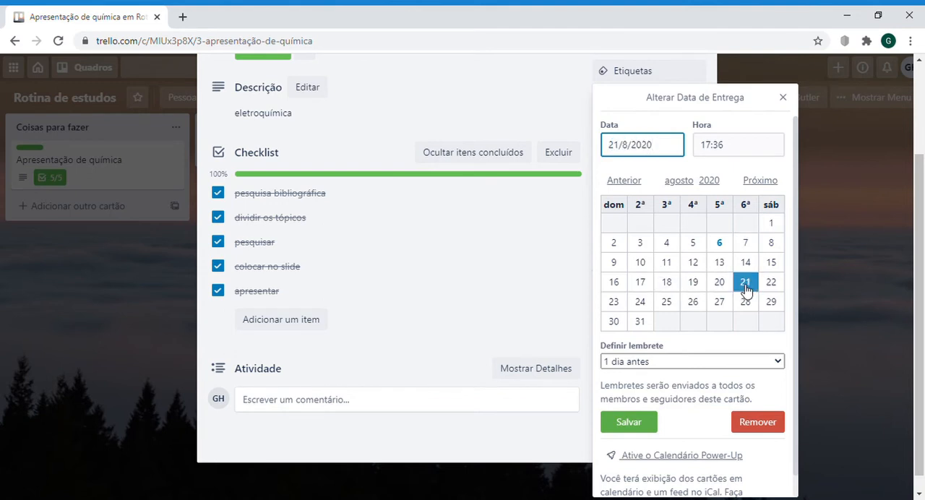
left_click(745, 153)
key("BackSpace")
key("BackSpace")
key("BackSpace")
key("BackSpace")
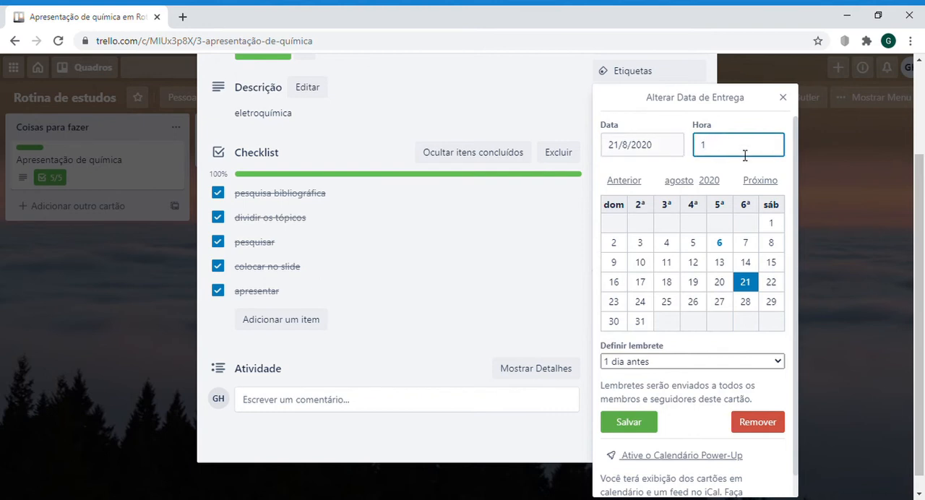
type("4:00")
left_click(692, 367)
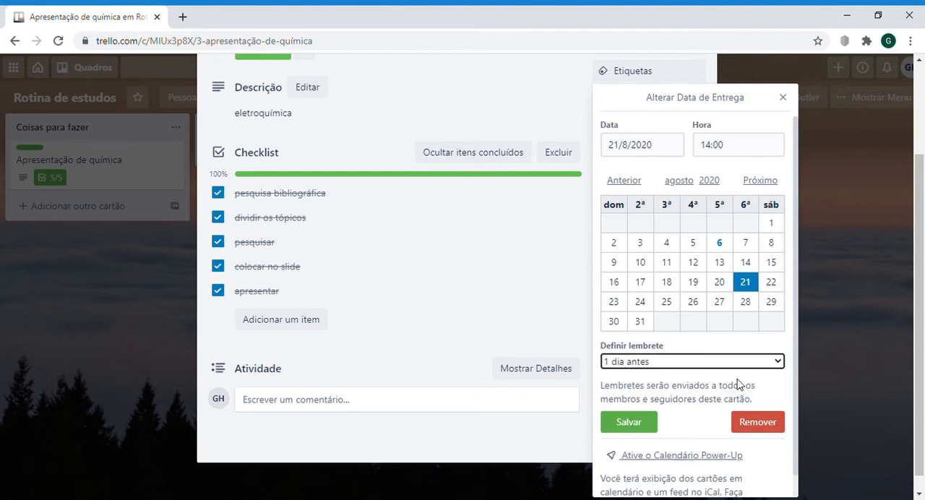
left_click(623, 426)
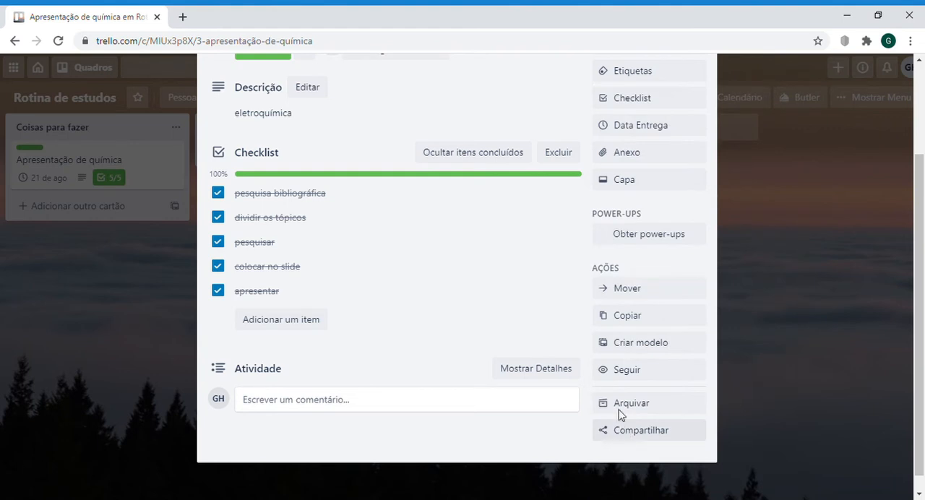
Step: Examine the card's attachment sources, cover options and available actions, and close the card
left_click(648, 158)
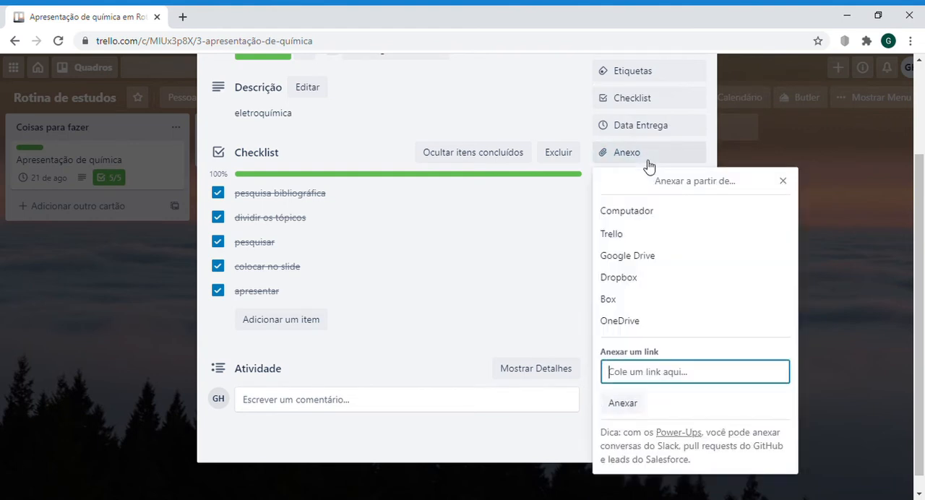
left_click(784, 181)
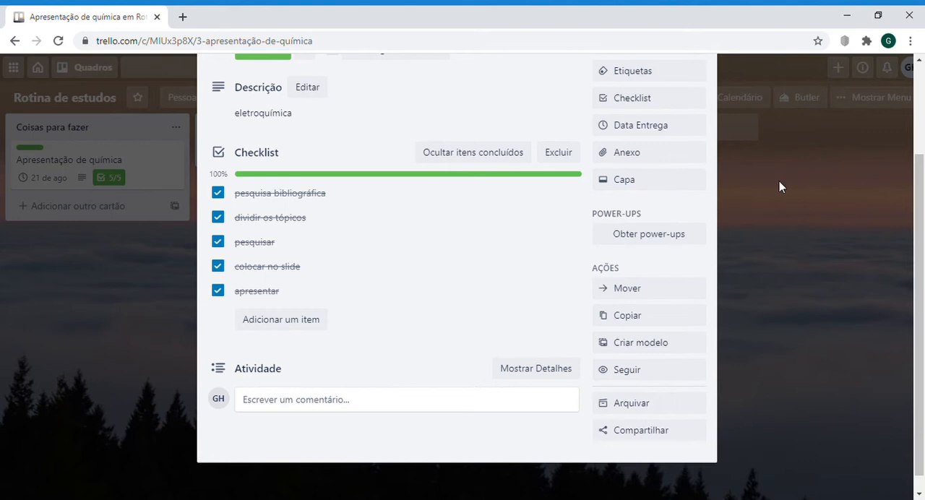
left_click(696, 186)
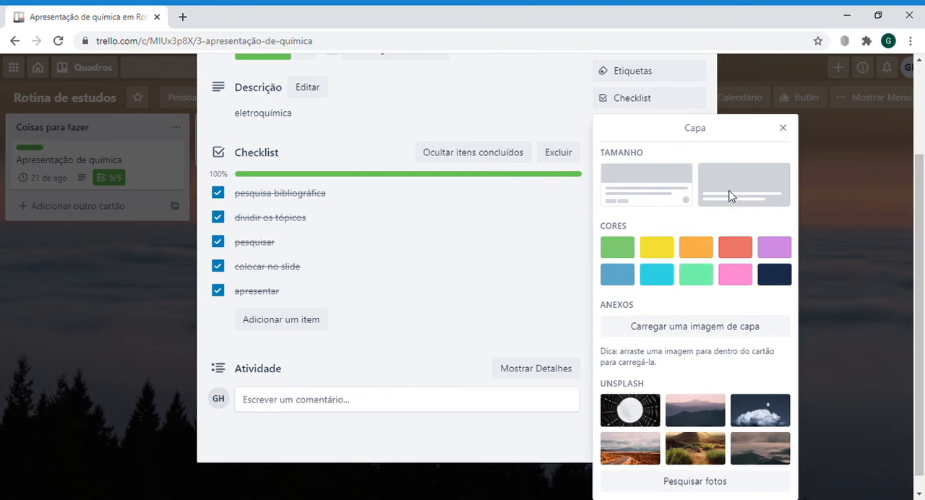
left_click(790, 130)
scroll(632, 289, "down", 1)
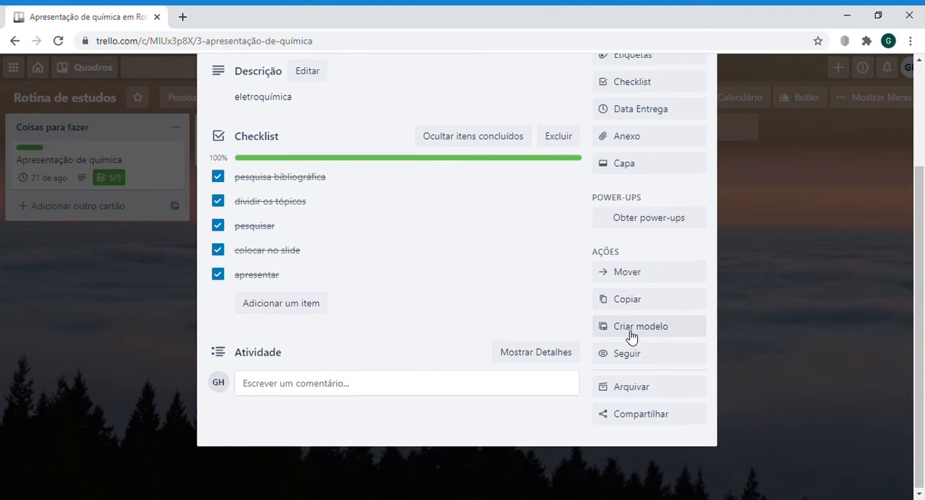
scroll(633, 335, "up", 3)
scroll(676, 177, "down", 2)
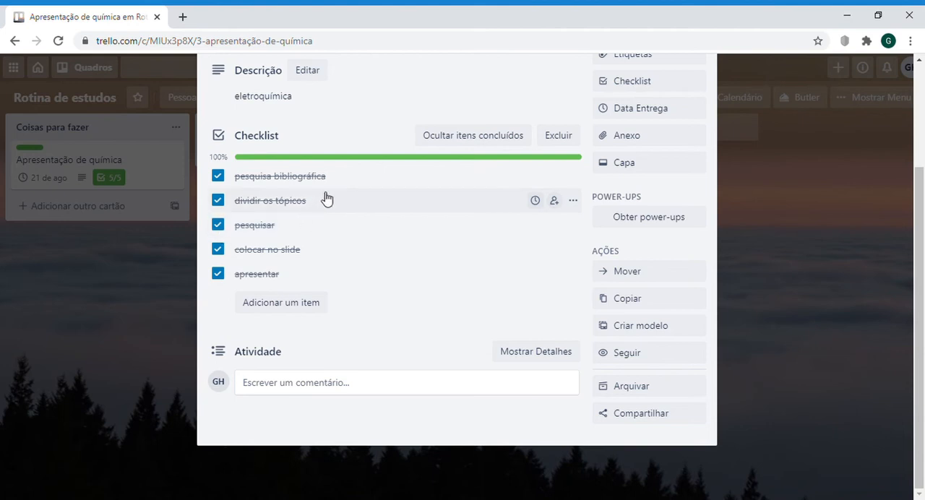
scroll(331, 191, "up", 2)
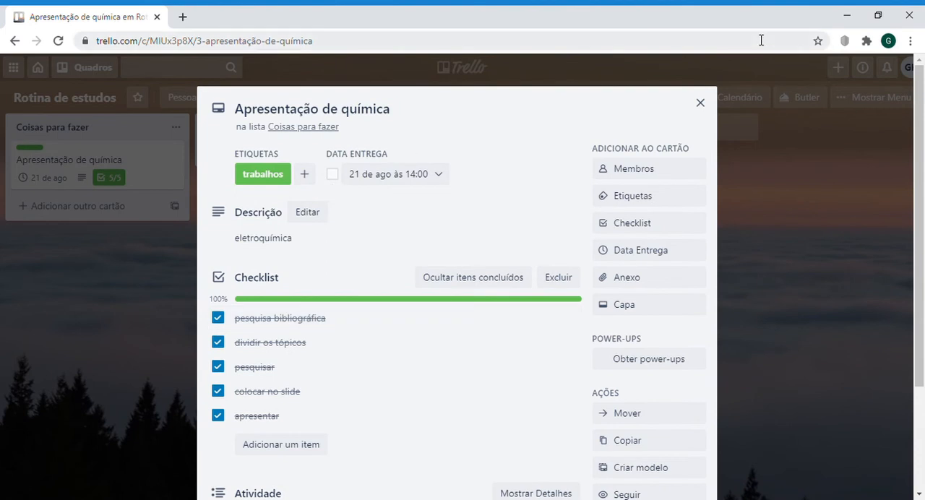
left_click(700, 103)
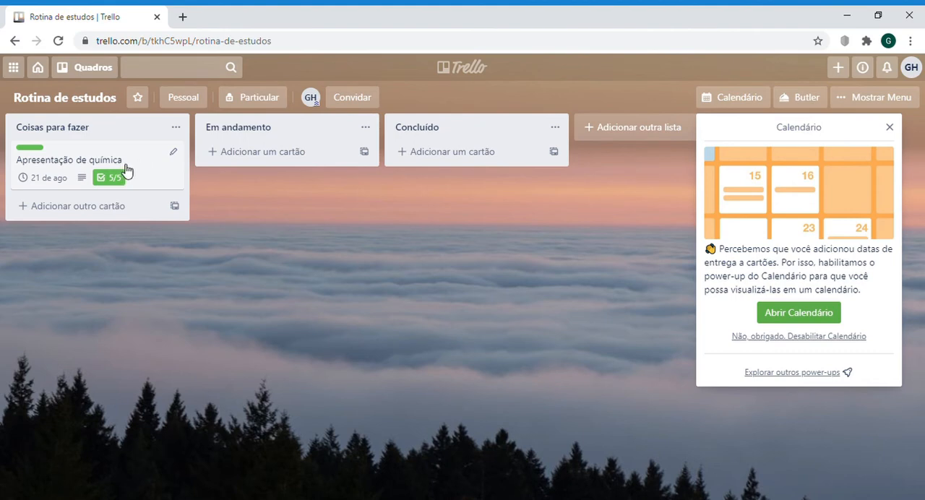
Step: Move the card "Apresentação de química" to the list "Em andamento", check its contents, and move it on to "Concluído"
left_click_drag(122, 171, 304, 174)
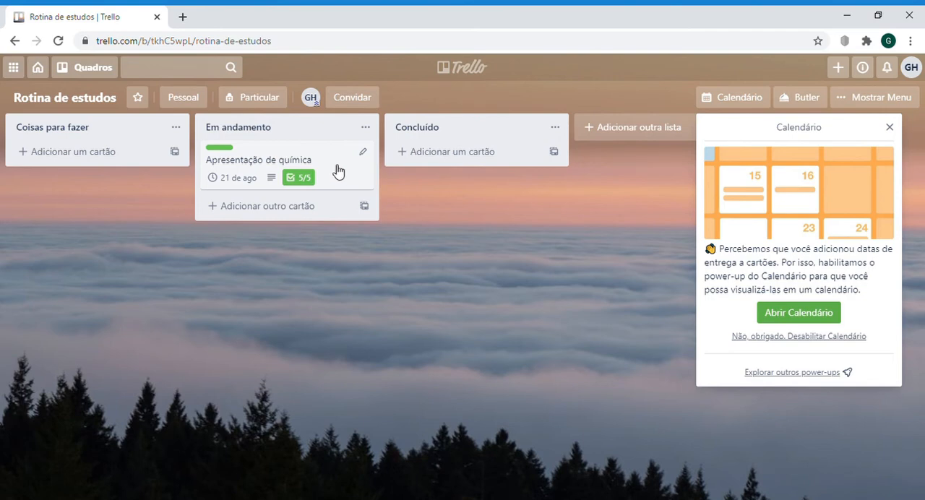
left_click(330, 162)
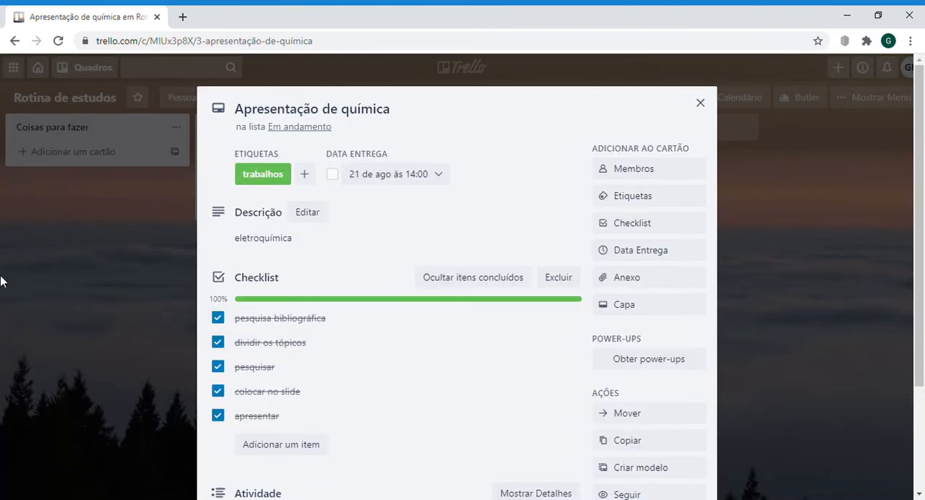
left_click(701, 103)
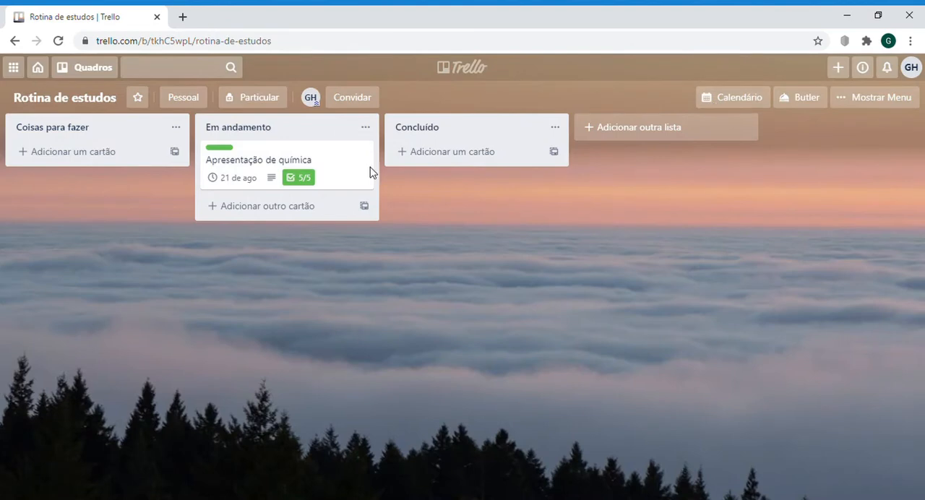
left_click_drag(333, 171, 508, 195)
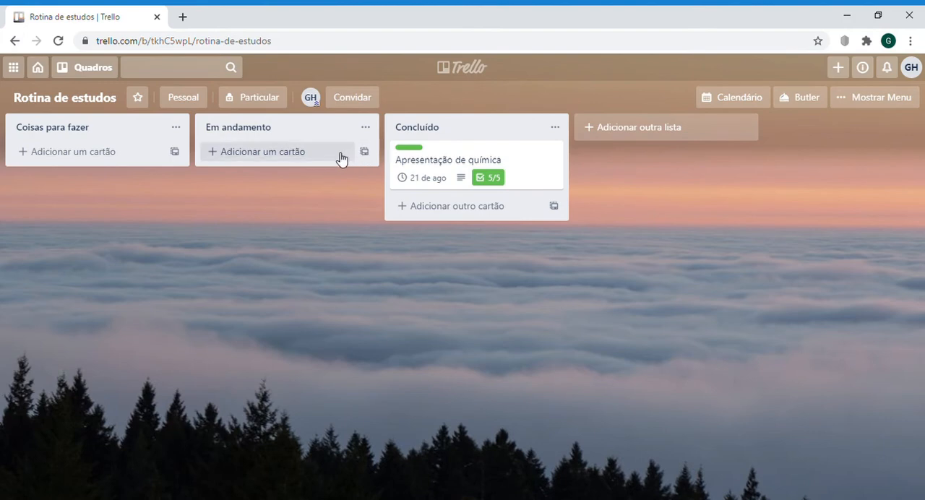
Step: Add cards titled 1 through 10, followed by a card titled "Urgentes", to the list "Coisas para fazer"
left_click(124, 154)
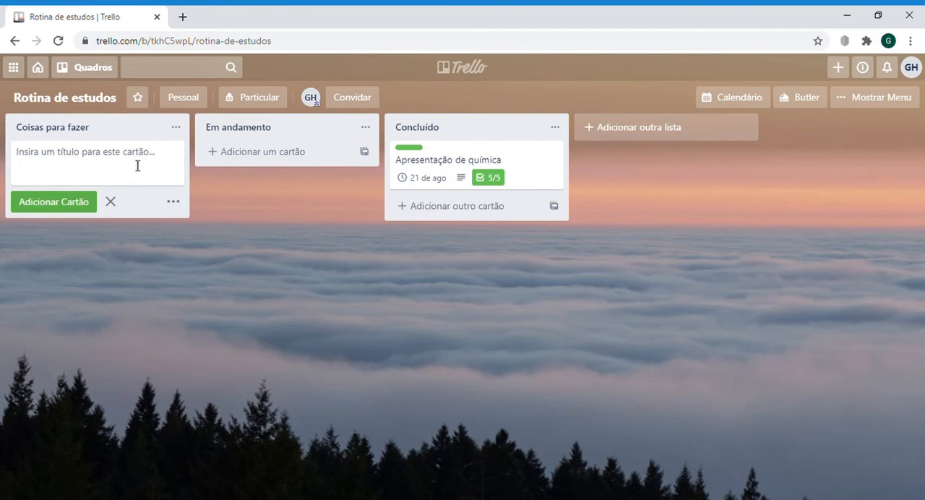
type("1")
key("Return")
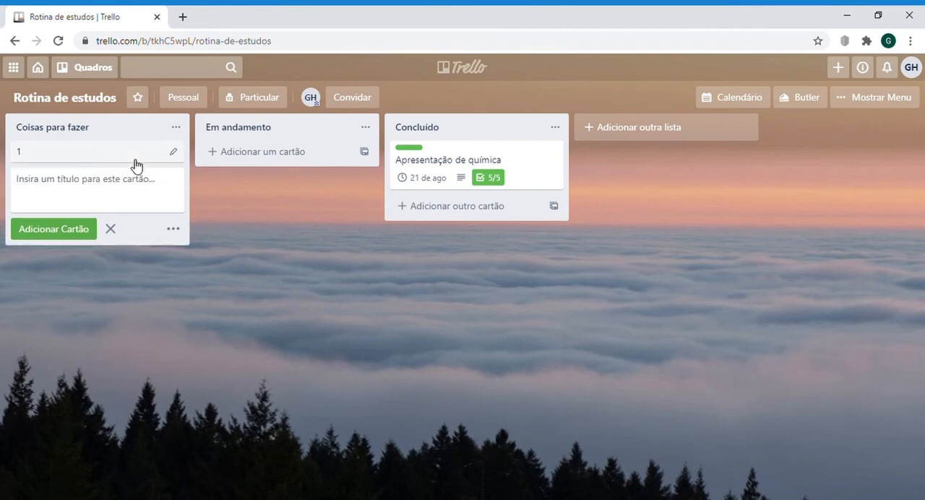
type("2")
key("Return")
type("3")
key("Return")
type("4")
key("Return")
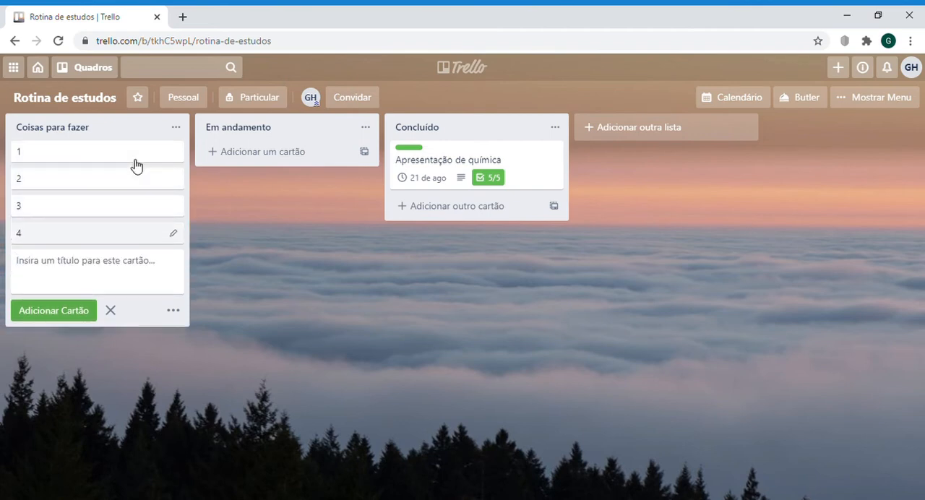
type("5")
key("Return")
type("6")
key("Return")
type("7")
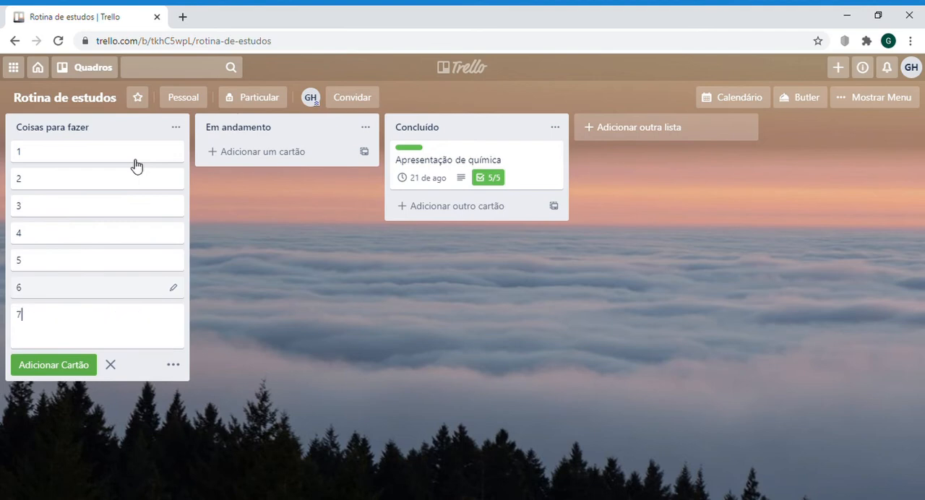
key("Return")
type("8")
key("Return")
type("9")
key("Return")
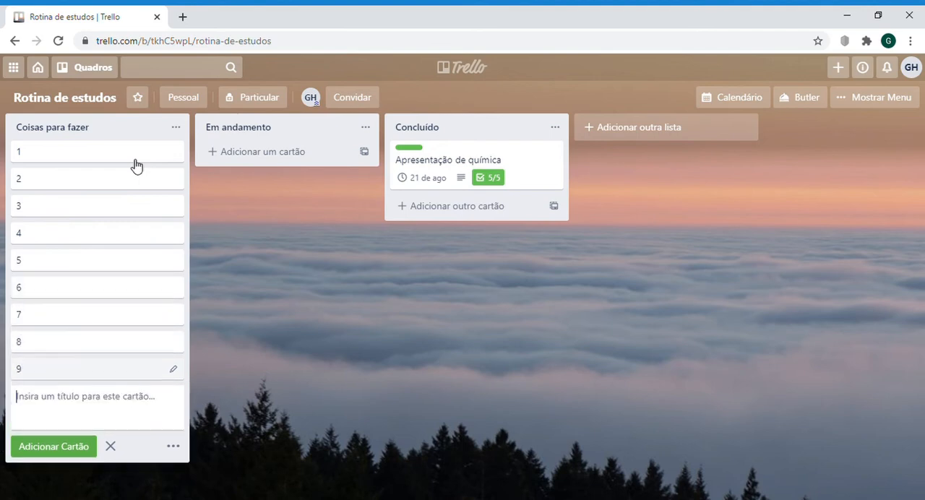
type("10")
key("Return")
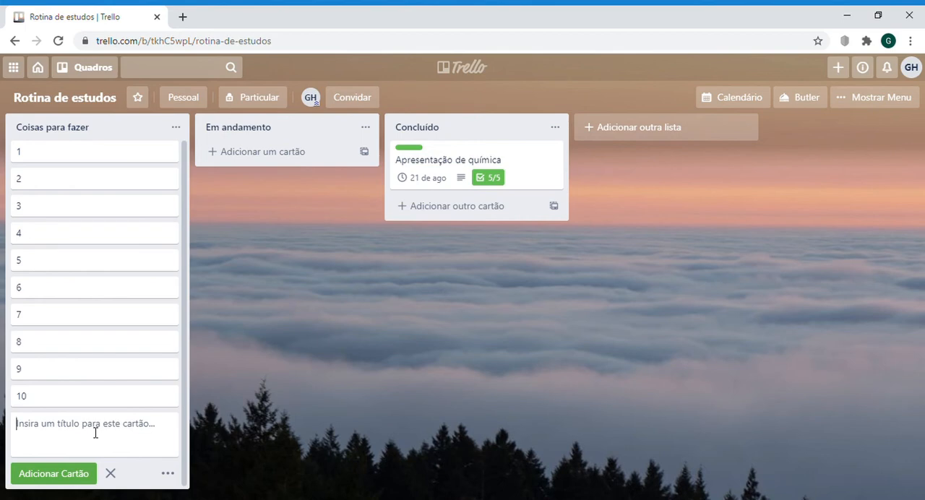
type("Urgentes")
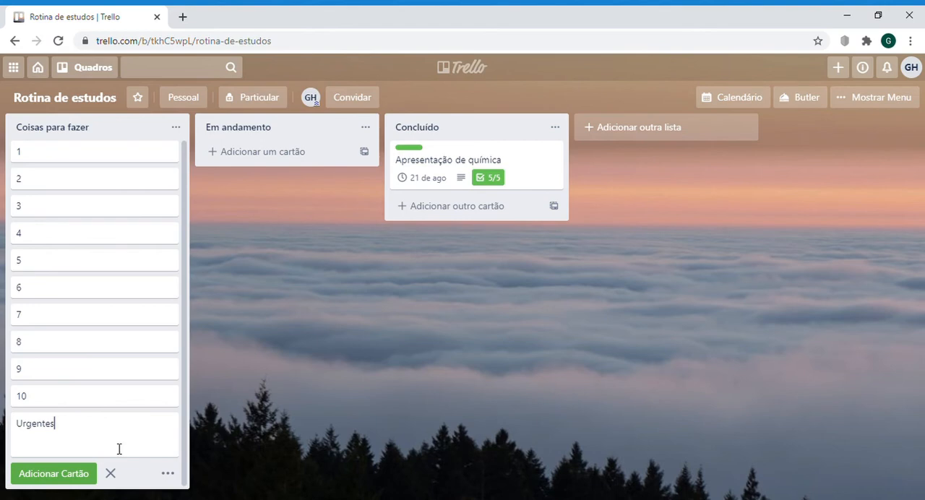
key("Return")
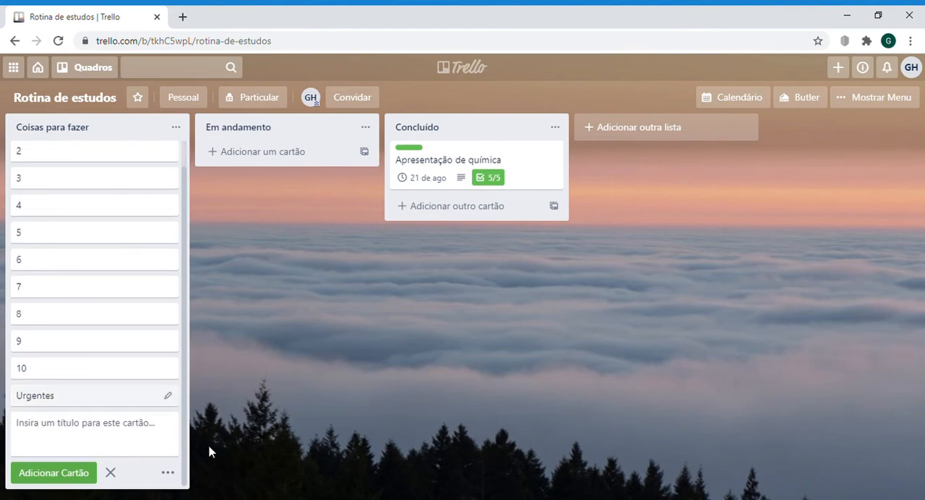
Step: Give the card "Urgentes" a red full-size cover and move it above card 1 in its list
left_click(77, 397)
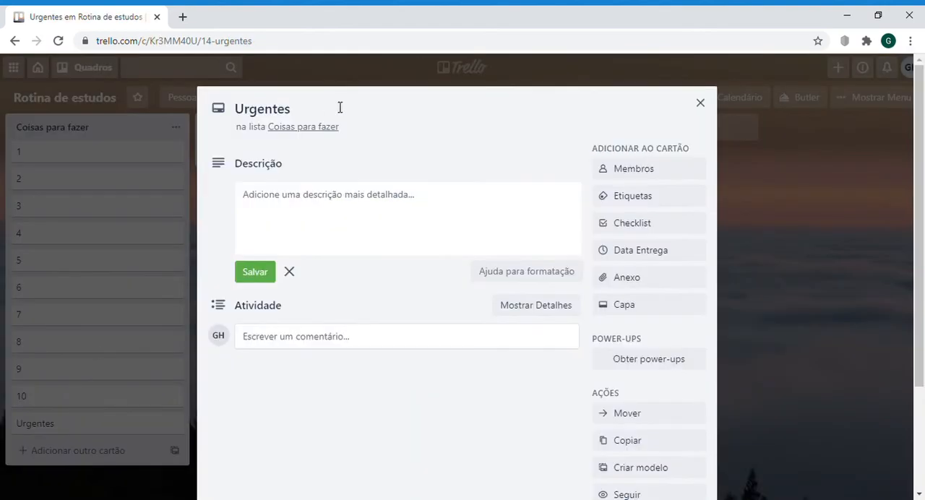
left_click(628, 308)
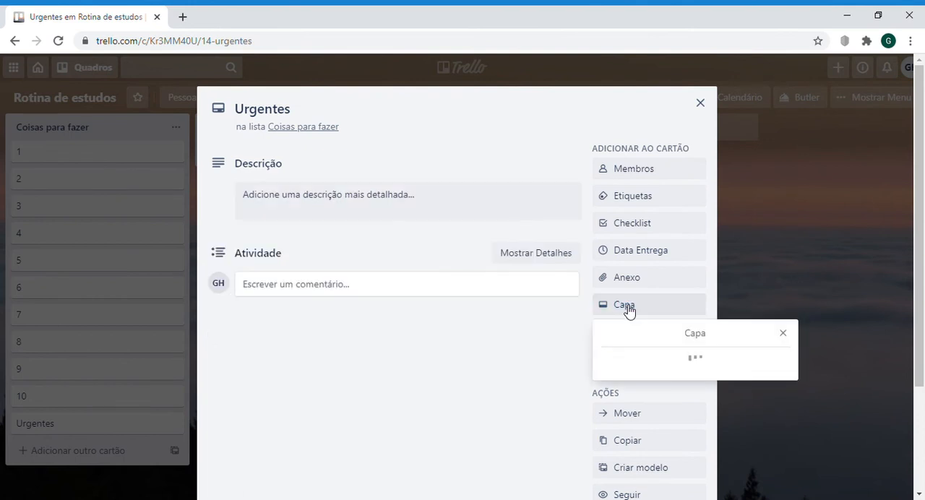
left_click(736, 251)
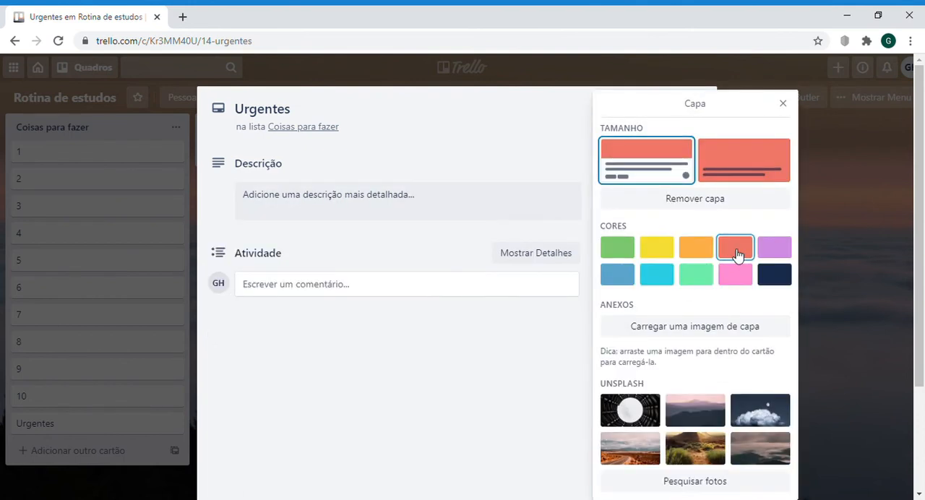
left_click(743, 172)
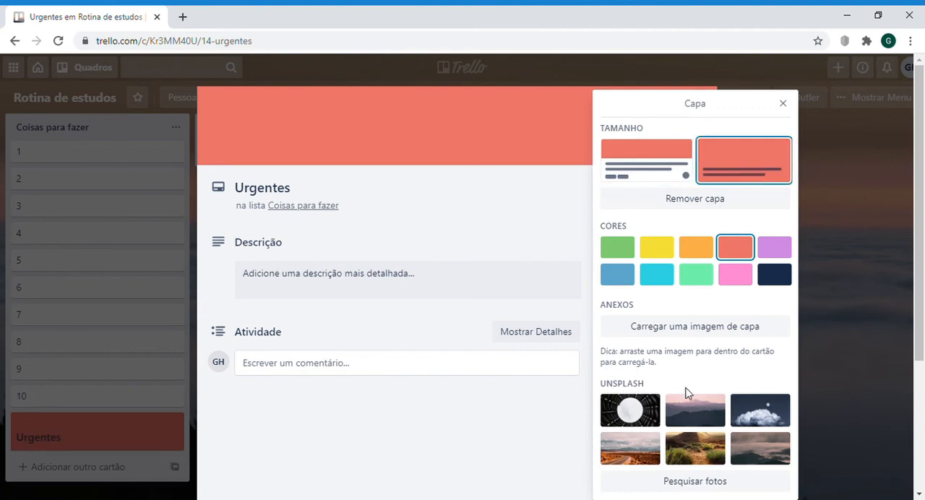
left_click(409, 213)
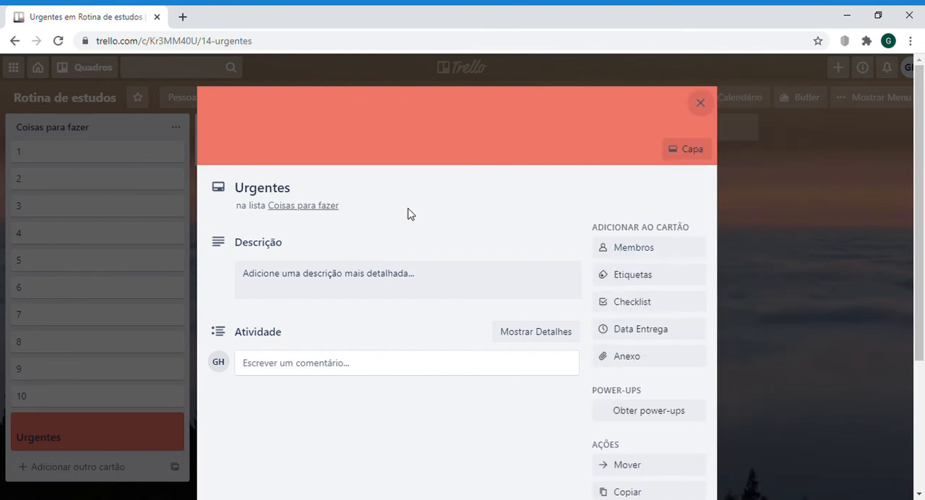
left_click(701, 103)
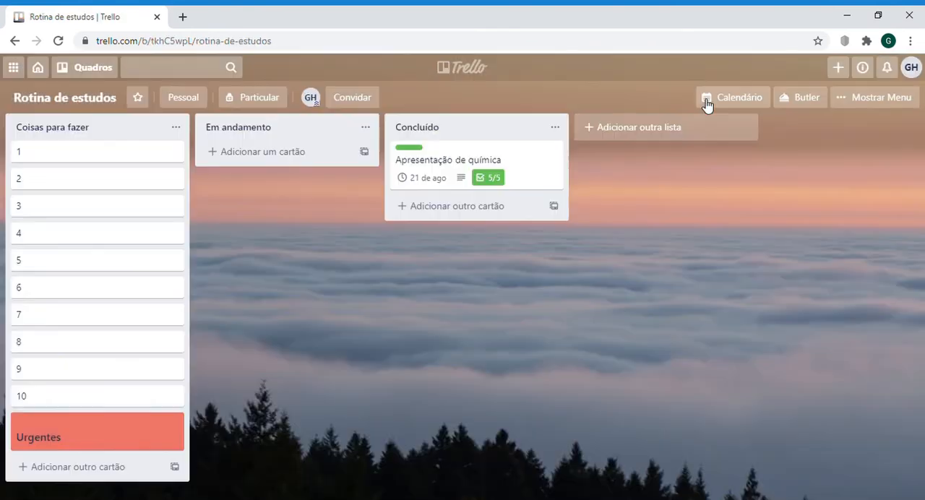
left_click_drag(77, 430, 79, 149)
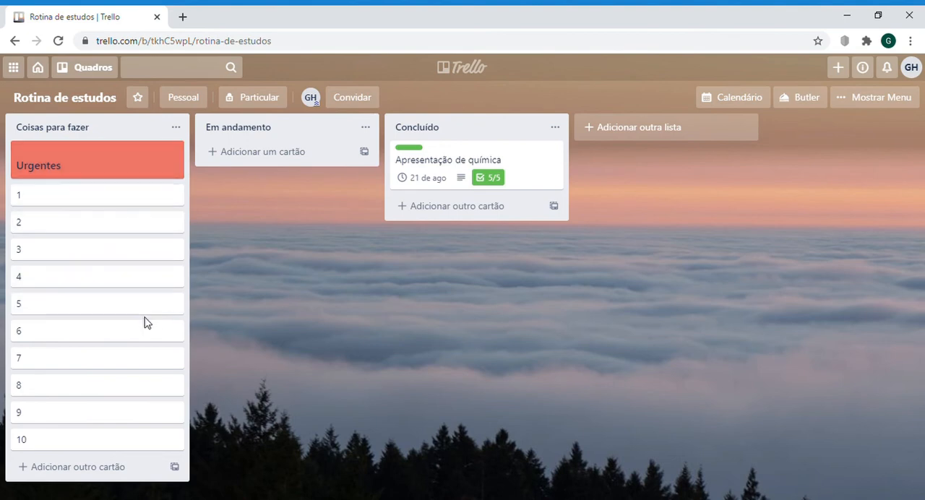
Step: Add a card titled "Outros" at the end of the list "Coisas para fazer"
left_click(118, 468)
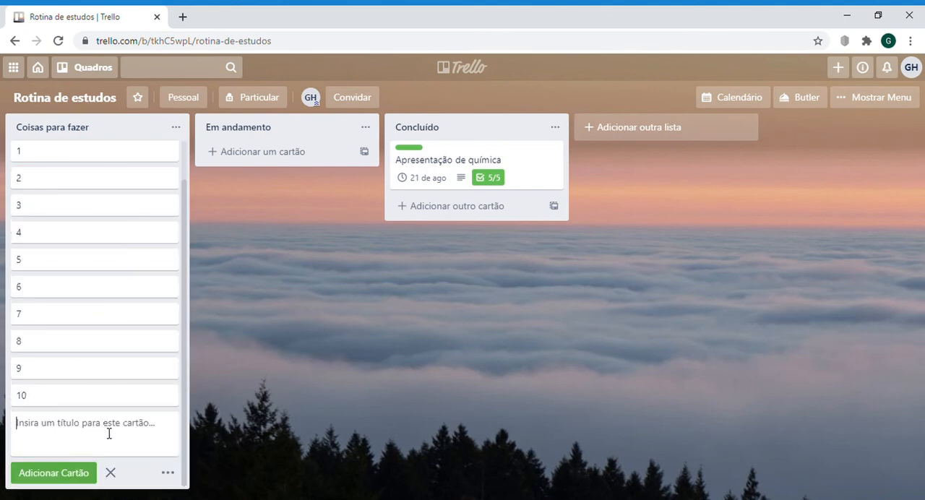
type("Outros")
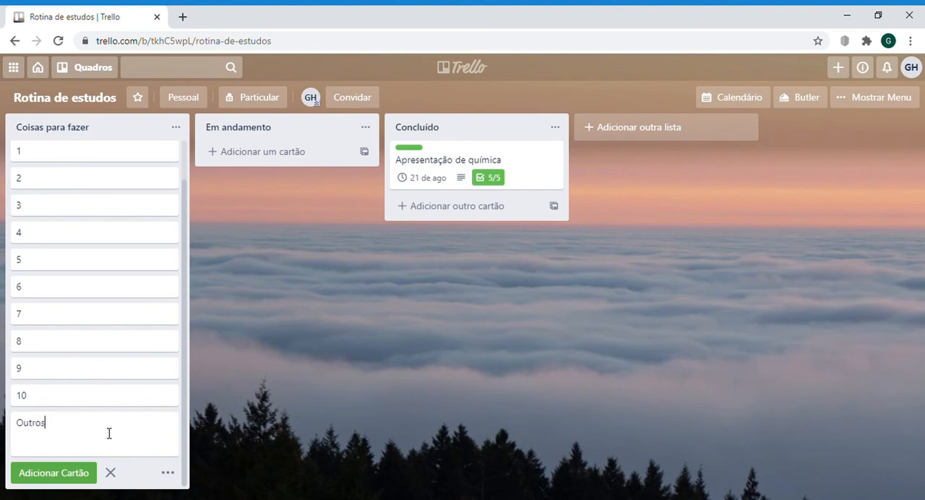
key("Return")
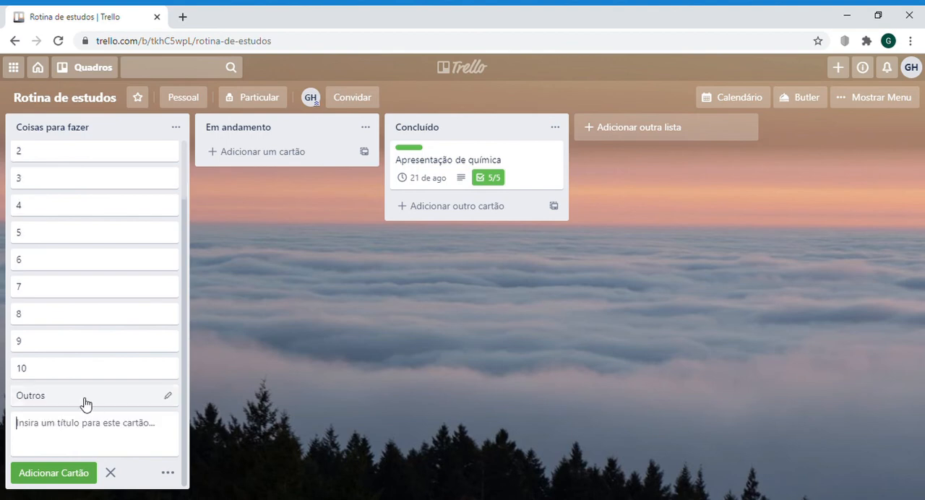
Step: Give the card "Outros" a light green full-size cover and close the card
left_click(82, 403)
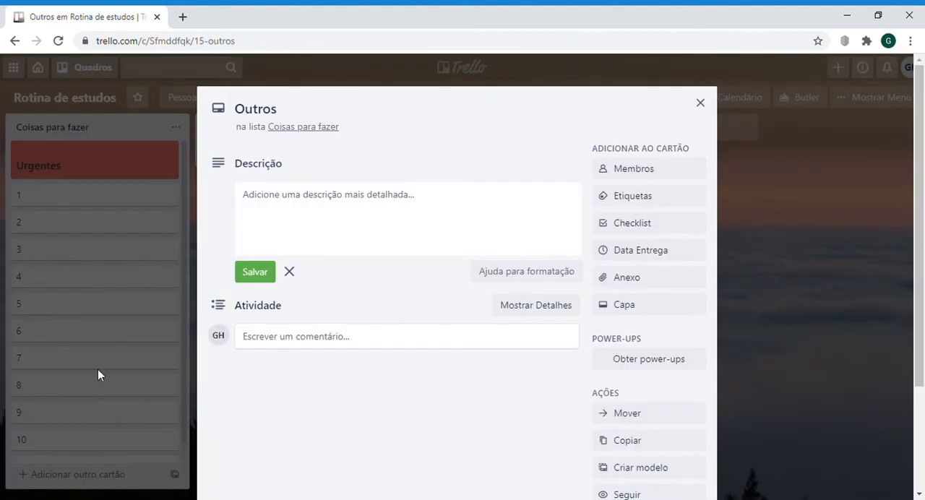
left_click(627, 311)
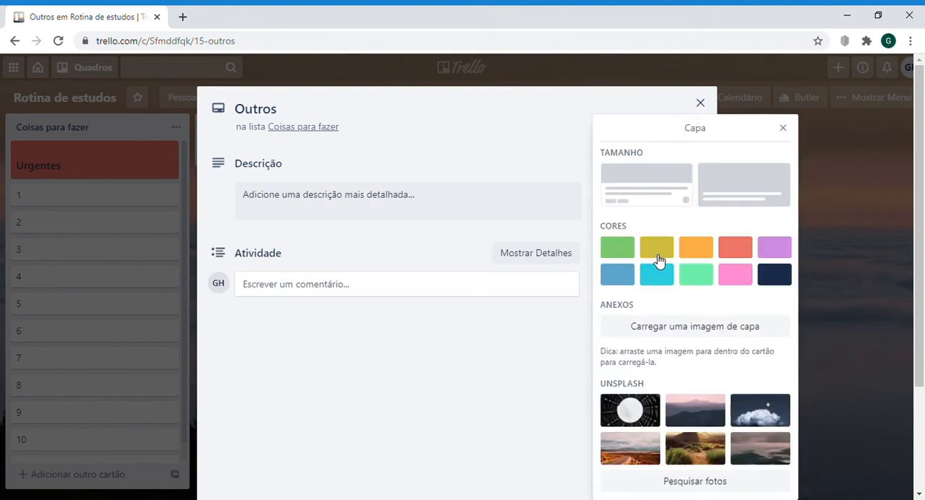
left_click(695, 280)
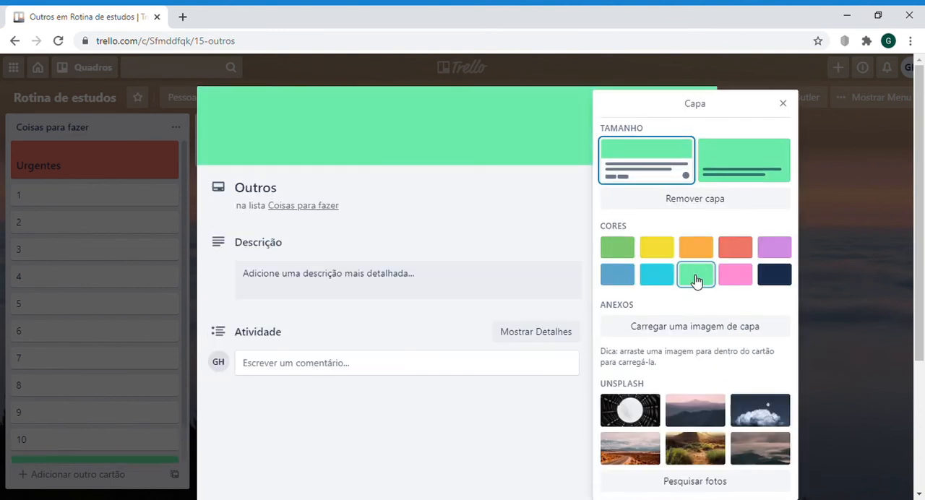
left_click(771, 160)
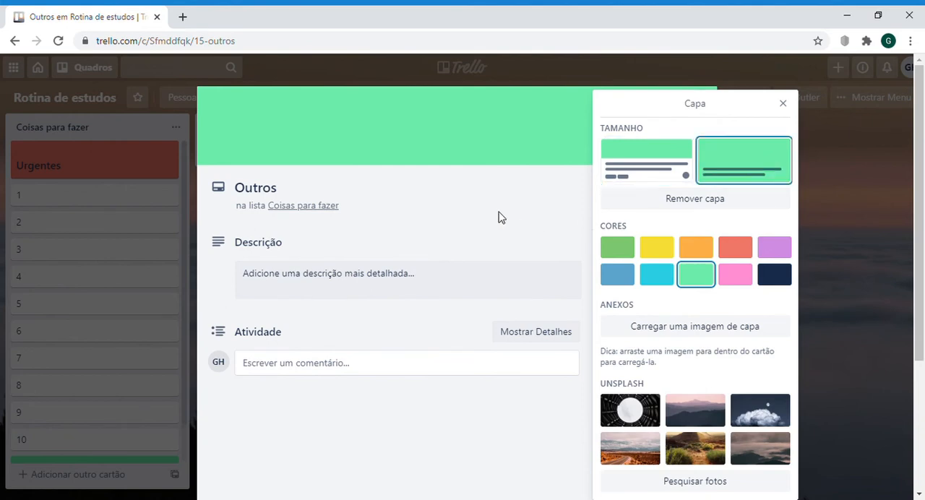
left_click(539, 188)
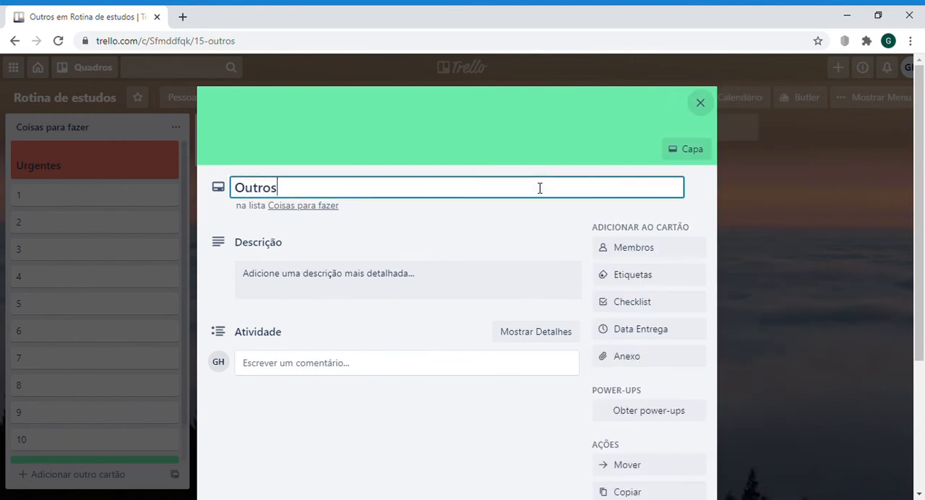
left_click(712, 103)
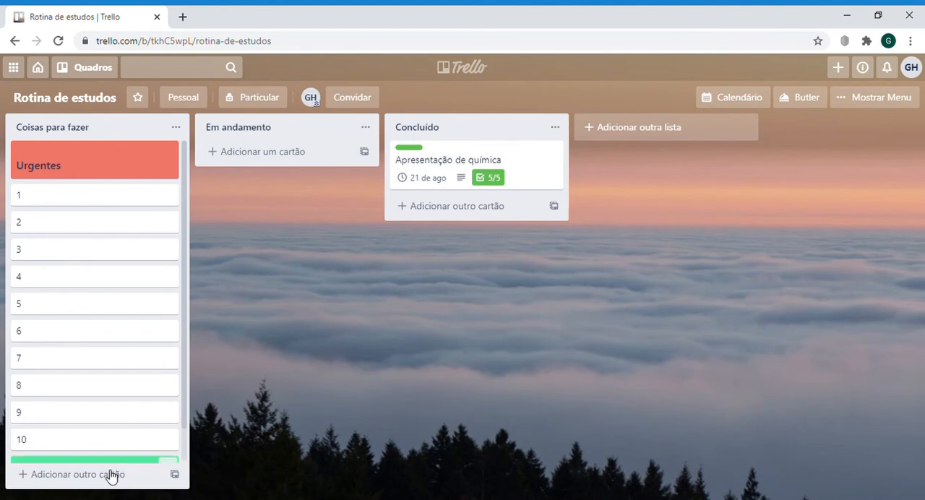
Step: Move the card "Outros" between cards 4 and 5 in the list "Coisas para fazer"
scroll(104, 408, "down", 1)
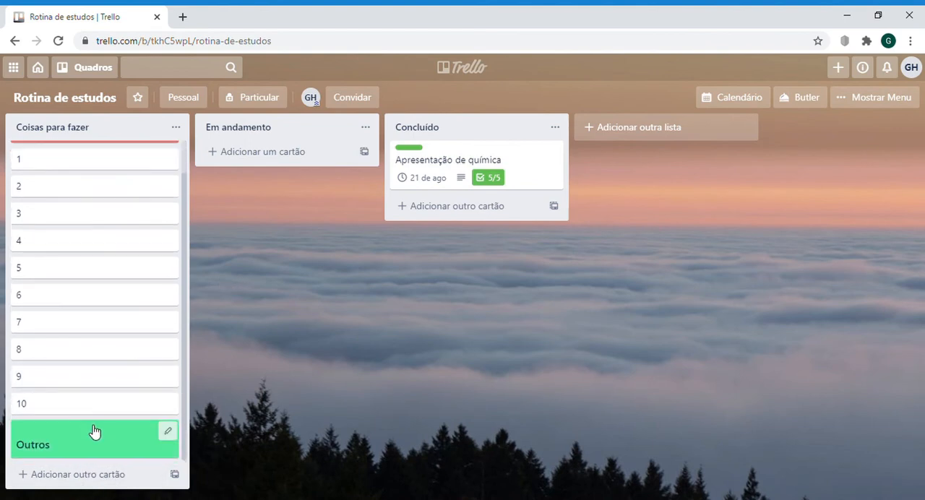
left_click_drag(94, 431, 90, 268)
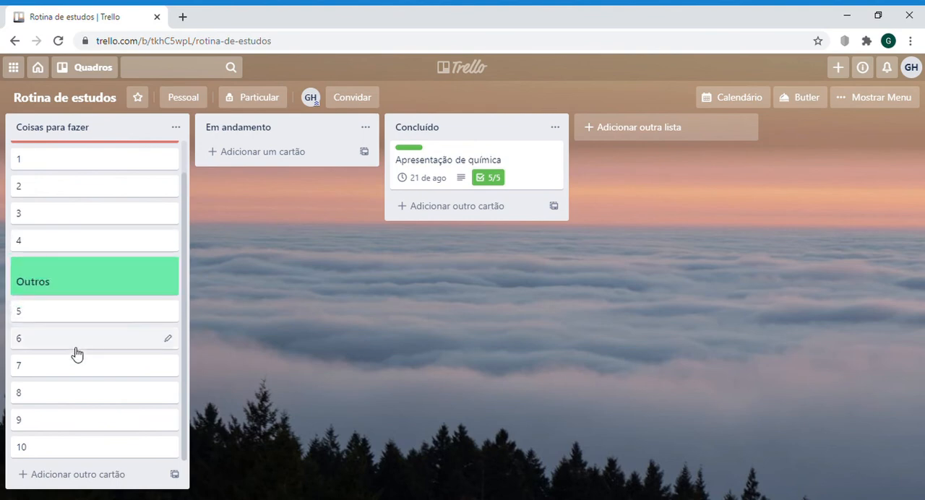
scroll(78, 394, "up", 1)
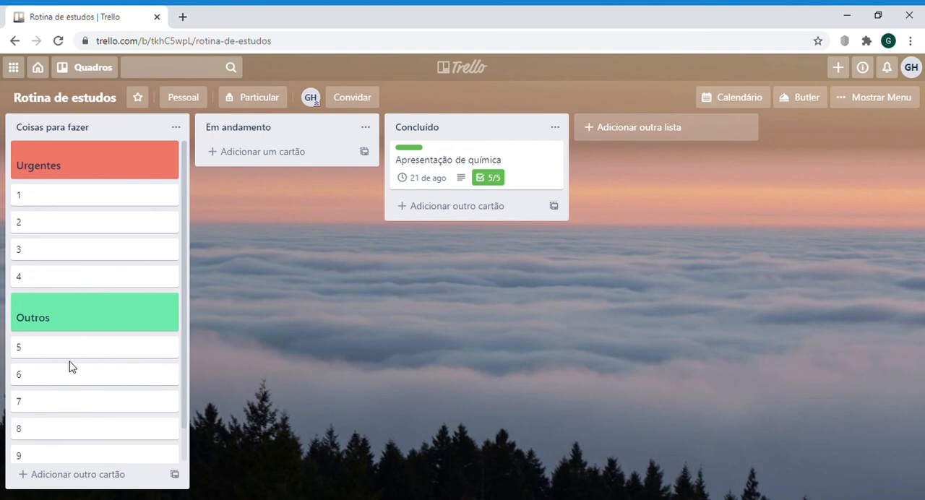
Step: Rename the card "Outros" as "Outros - pontuais" and close it
scroll(88, 278, "down", 1)
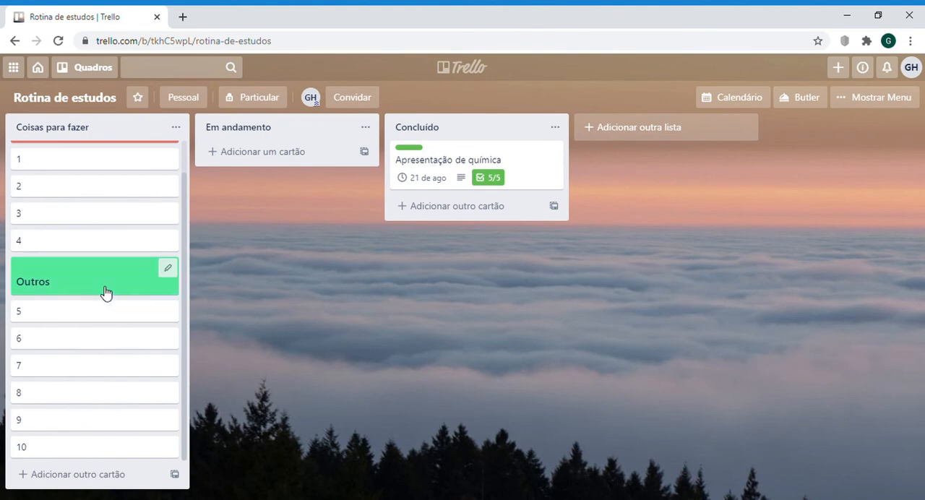
left_click(57, 282)
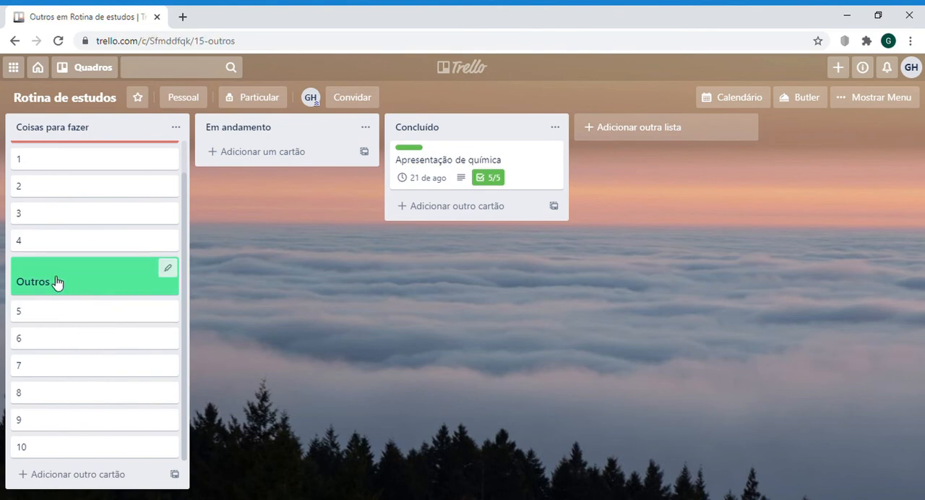
left_click(298, 190)
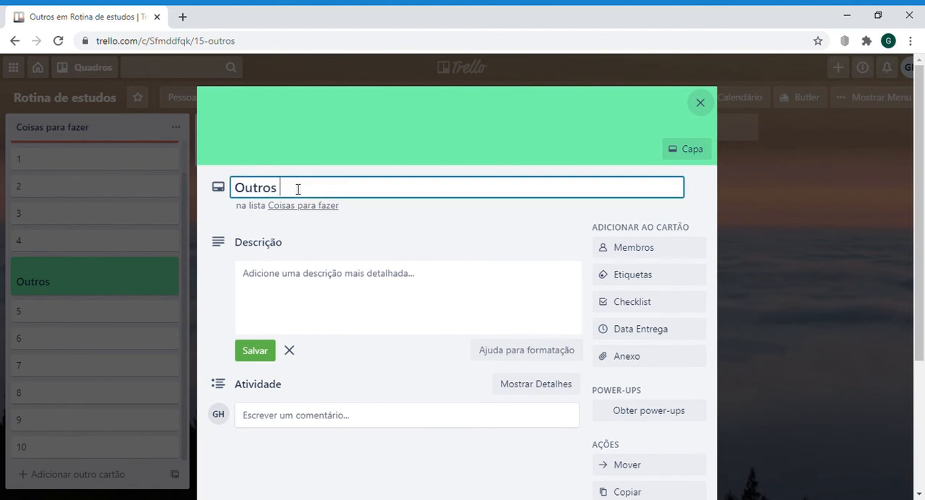
type("- pontuais")
left_click(629, 110)
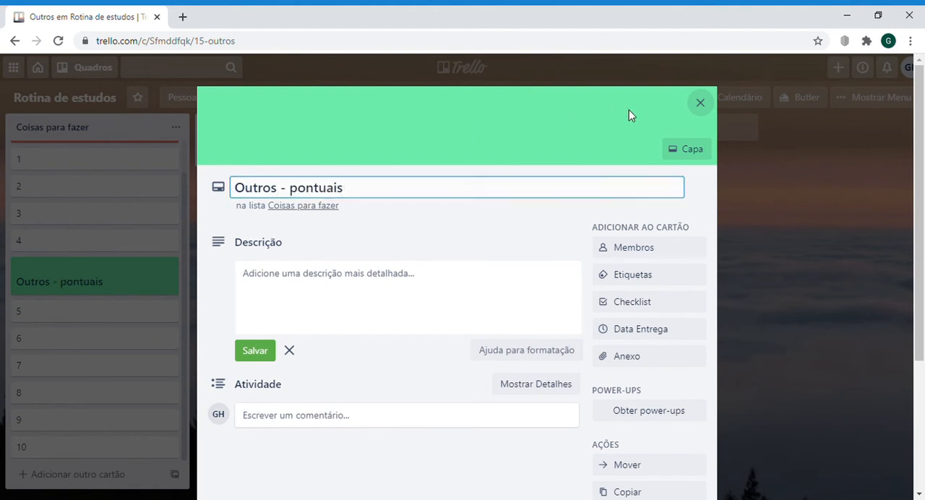
left_click(699, 102)
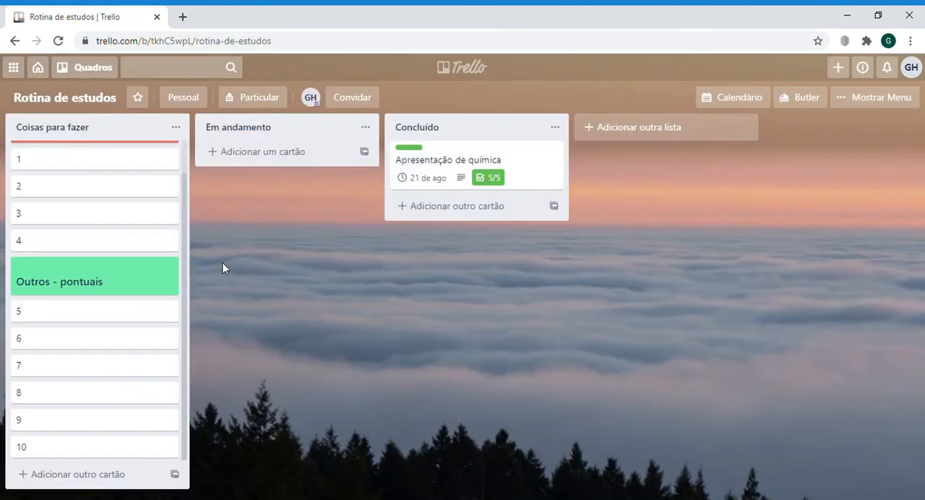
Step: Add a card titled "Outros - trabalhosos" at the end of the list "Coisas para fazer"
left_click(96, 476)
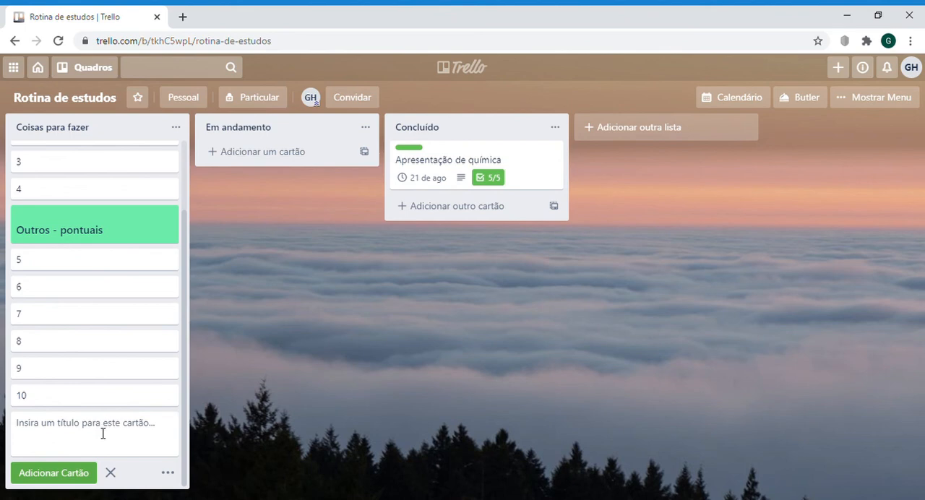
type("Outro")
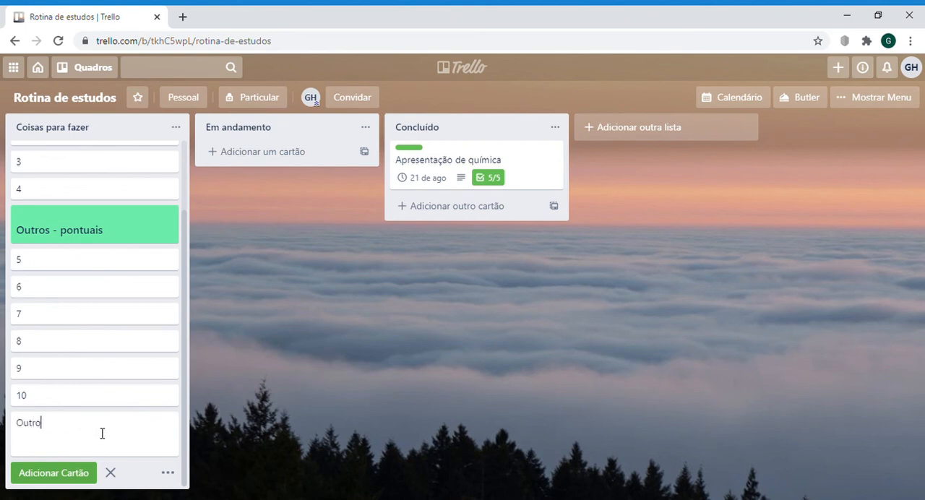
type("s - trabalhosos")
key("Return")
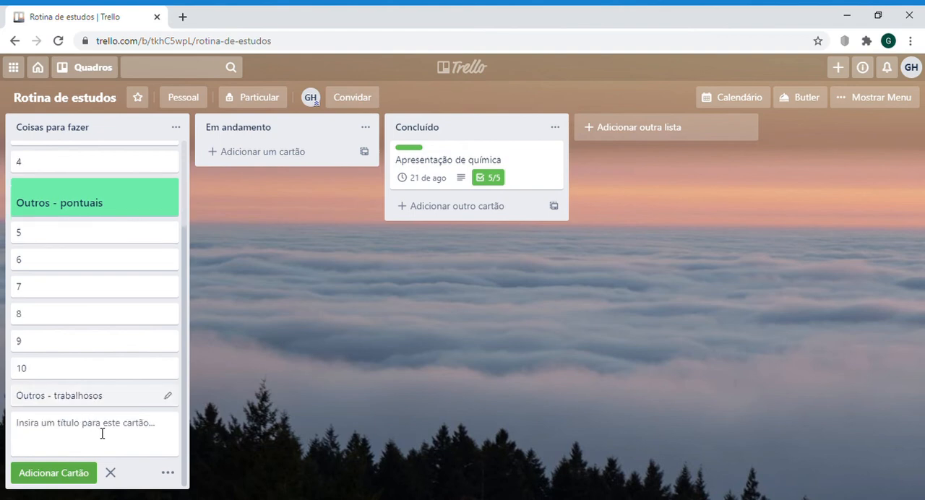
Step: Give the card "Outros - trabalhosos" a yellow full-size cover and close the card
left_click(137, 398)
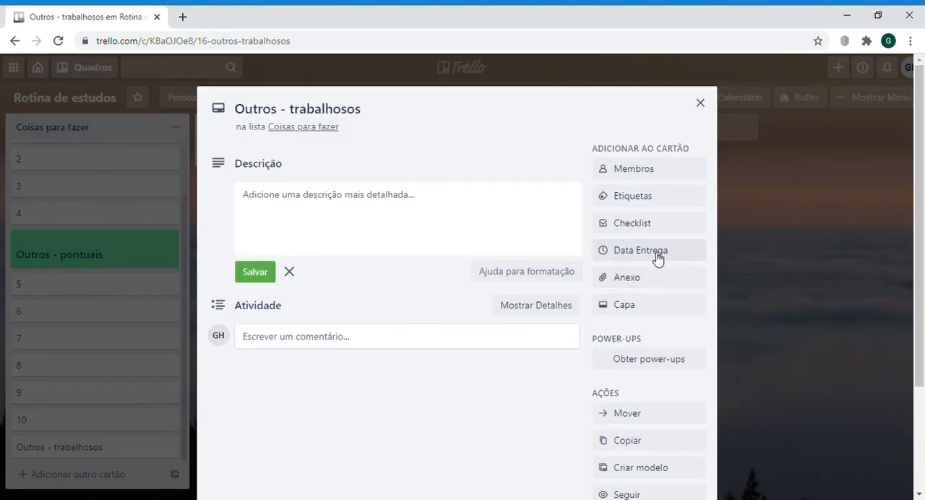
left_click(651, 315)
left_click(651, 310)
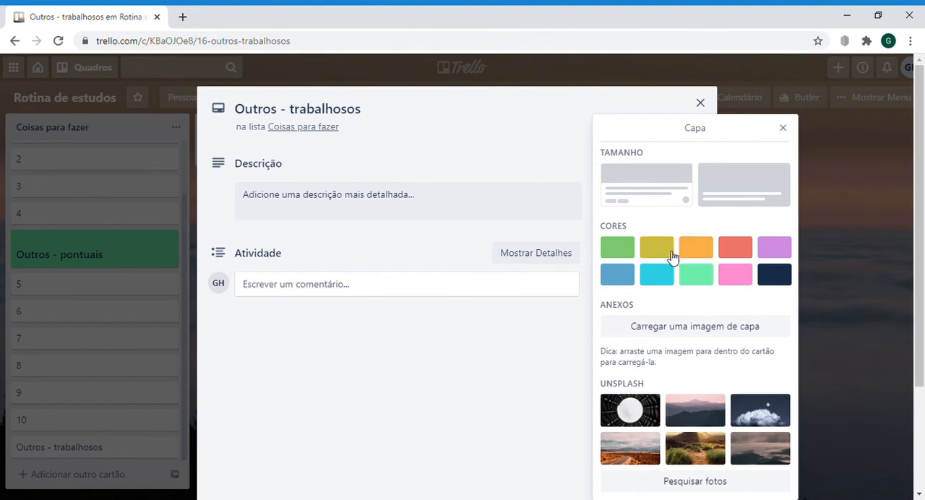
left_click(656, 248)
left_click(759, 156)
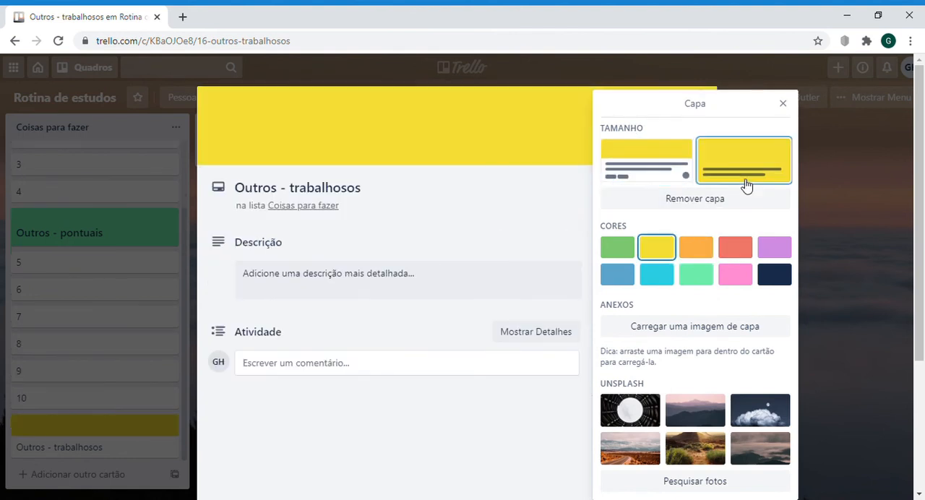
left_click(504, 221)
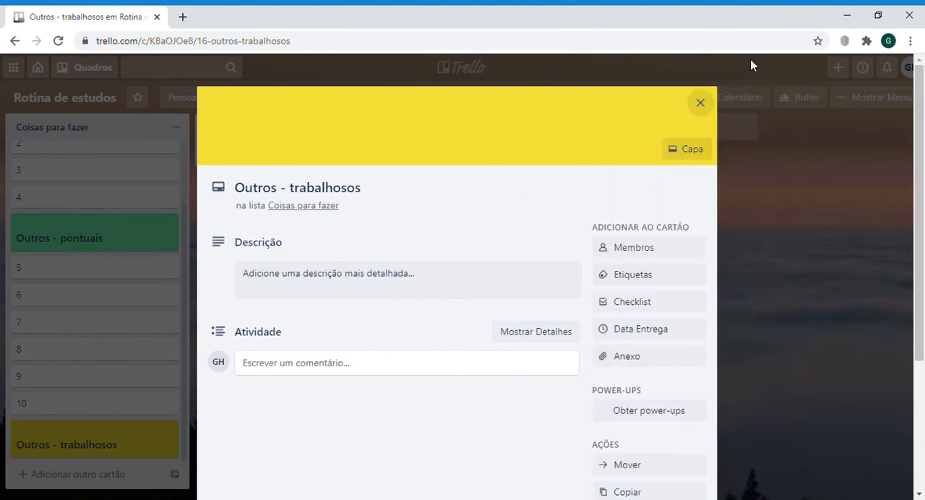
left_click(700, 103)
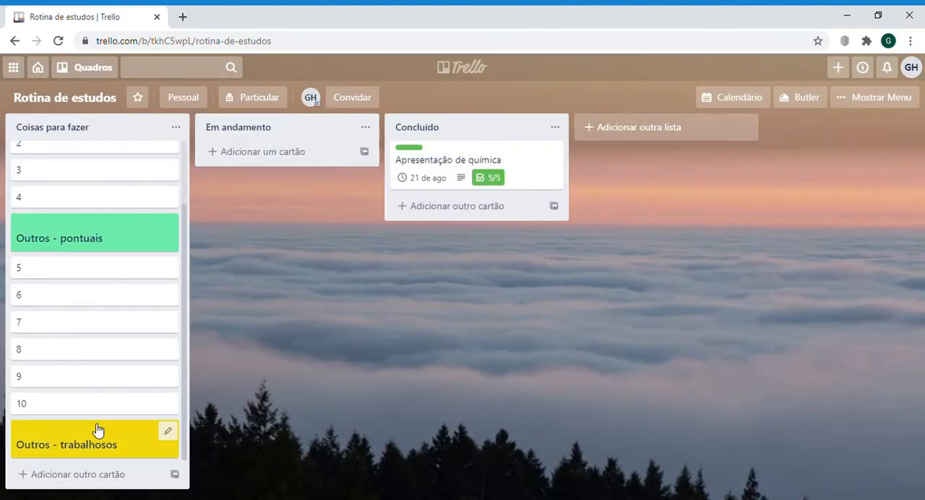
Step: Move the card "Outros - trabalhosos" between cards 7 and 8 and review the grouped list
left_click_drag(85, 442, 86, 363)
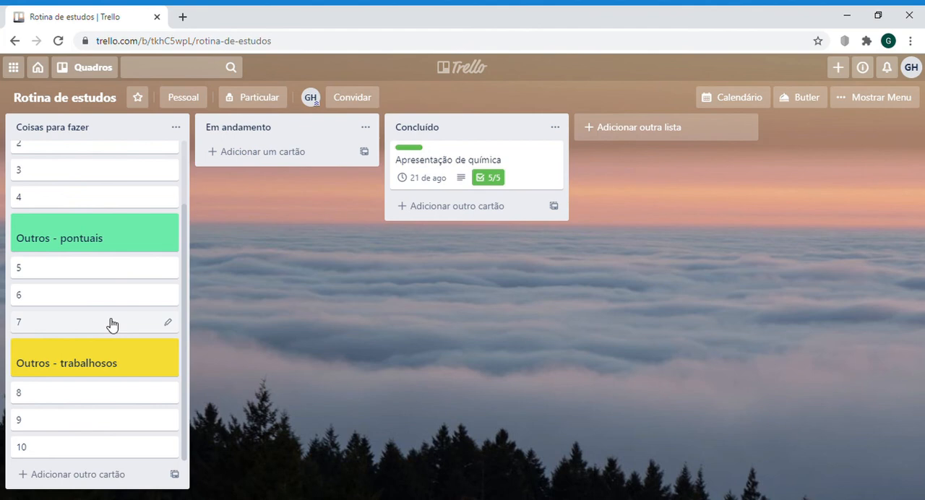
scroll(112, 324, "up", 2)
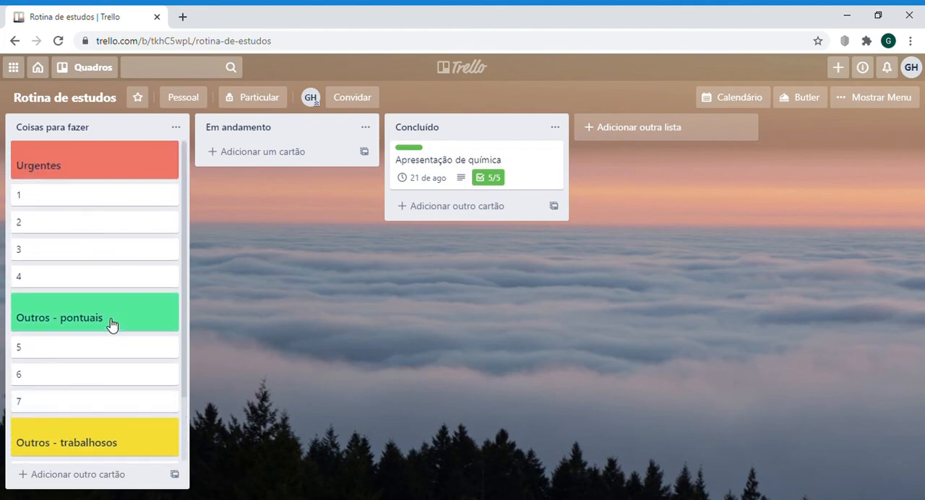
scroll(112, 324, "down", 2)
scroll(112, 324, "up", 2)
scroll(110, 324, "down", 2)
scroll(113, 324, "up", 2)
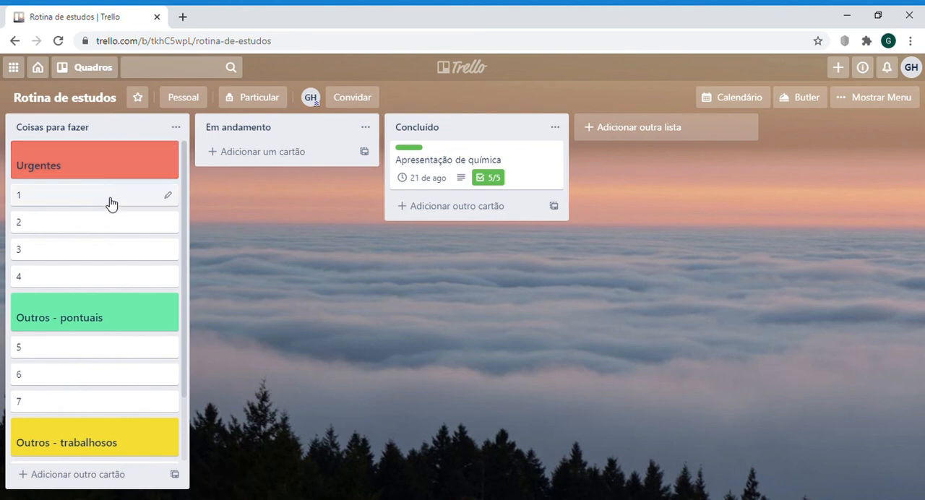
Step: Set due dates of 21 August on card 1, 25 August on card 2, 28 August on cards 3 and 4, and return card 1 below "Urgentes"
left_click(105, 202)
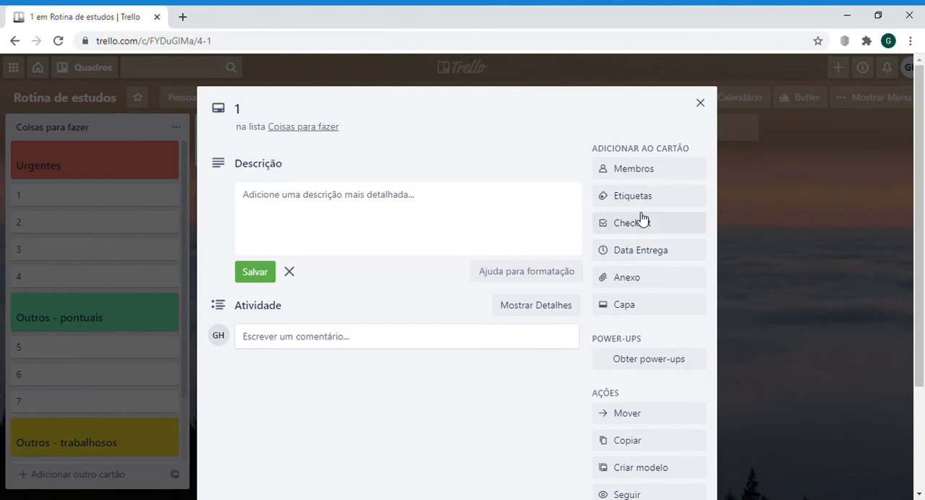
left_click(649, 251)
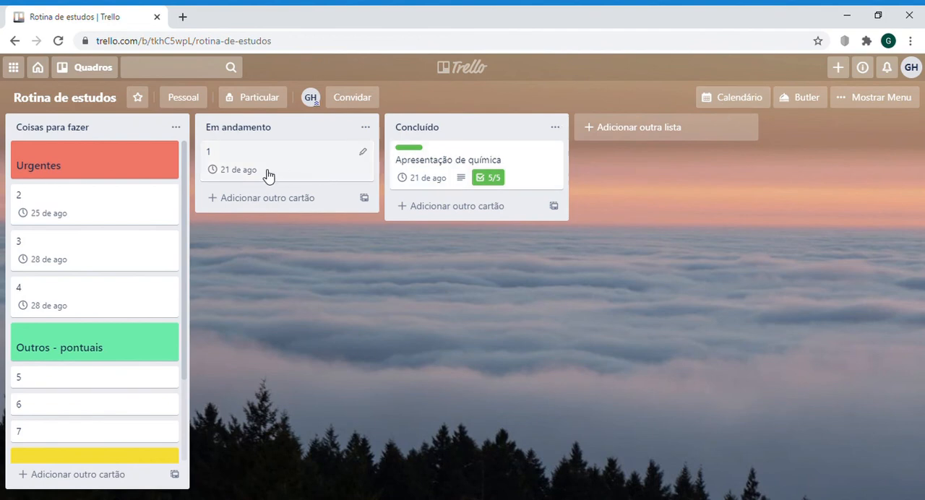
mouse_move(265, 174)
left_mouse_down()
mouse_move(68, 221)
mouse_move(67, 241)
mouse_move(72, 199)
left_mouse_up()
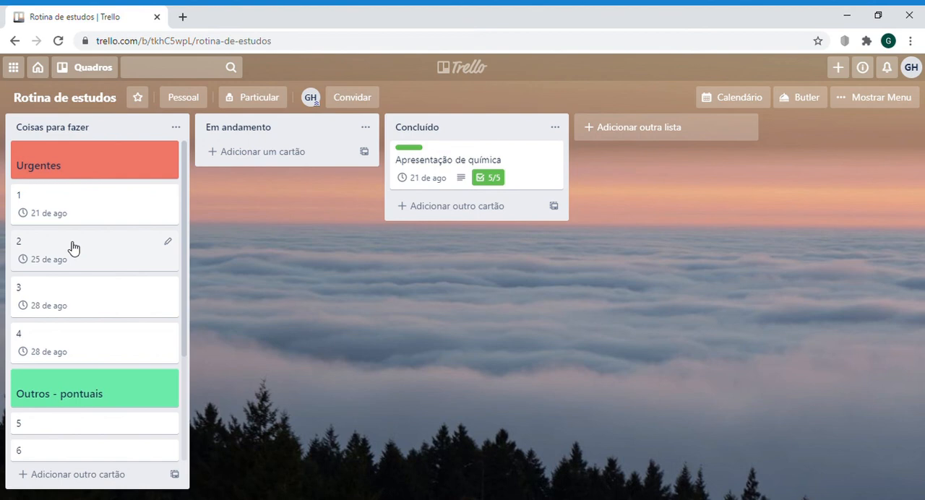
Step: Examine how the cards in "Coisas para fazer" are grouped under "Urgentes", "Outros - pontuais" and "Outros - trabalhosos"
scroll(90, 258, "down", 2)
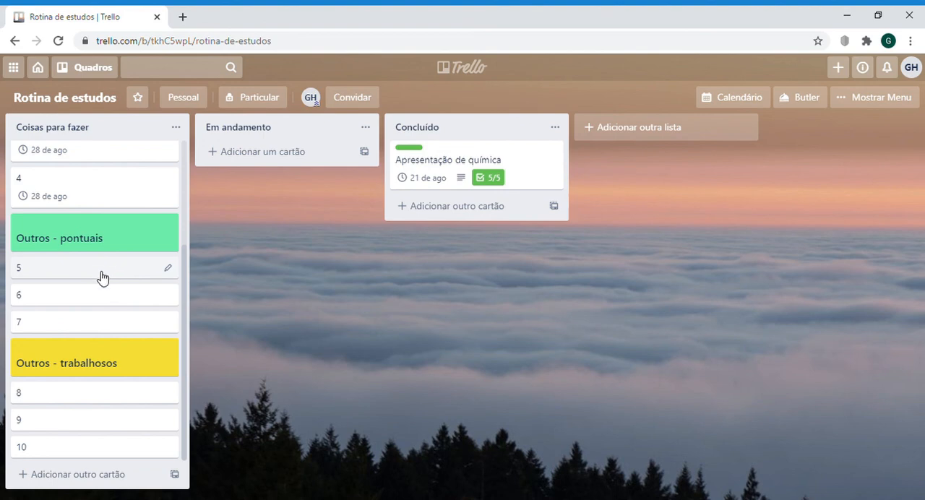
scroll(99, 274, "up", 2)
scroll(102, 278, "down", 2)
scroll(101, 276, "up", 3)
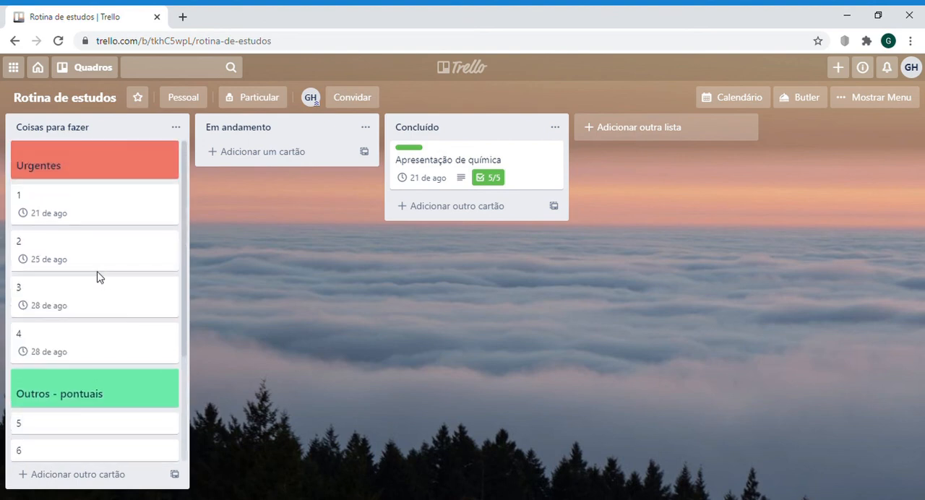
scroll(100, 276, "down", 3)
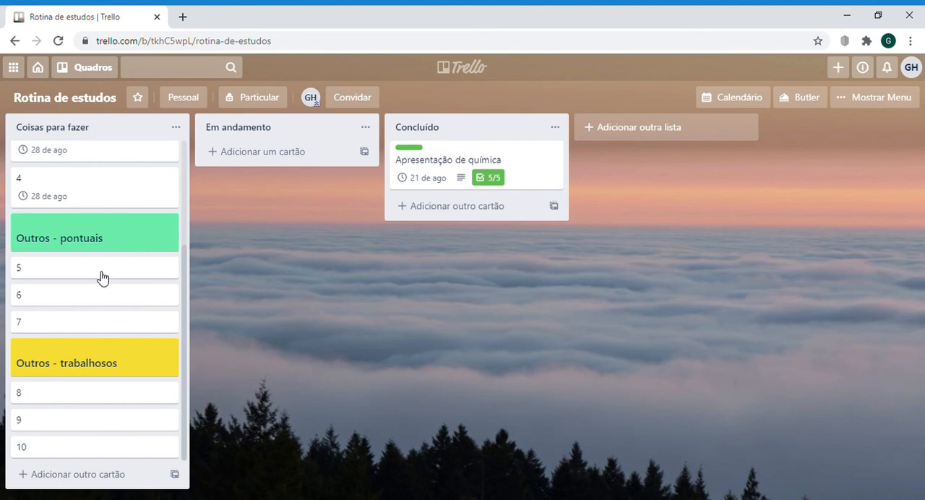
scroll(99, 275, "up", 3)
scroll(100, 275, "down", 3)
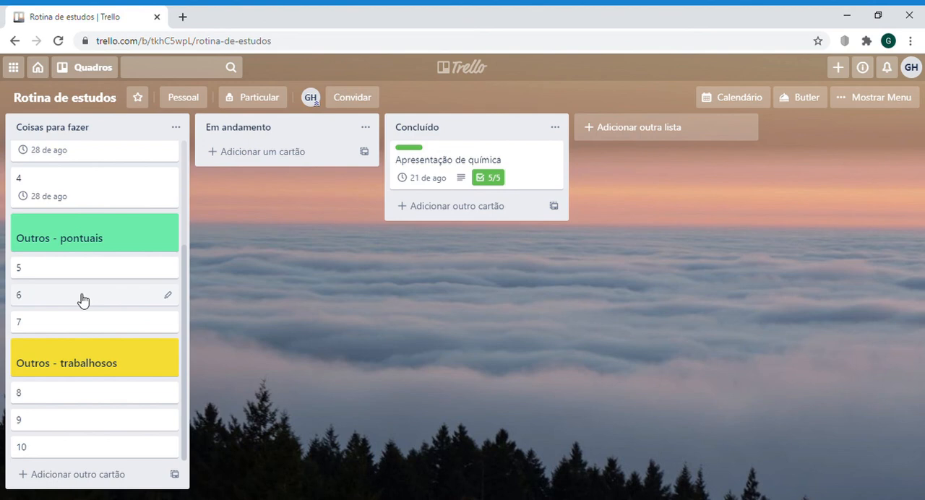
scroll(82, 300, "up", 4)
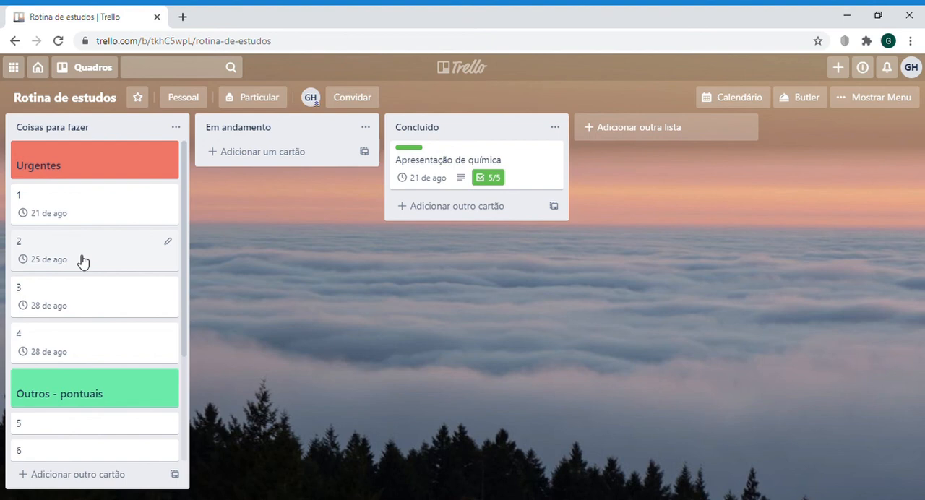
scroll(85, 255, "down", 2)
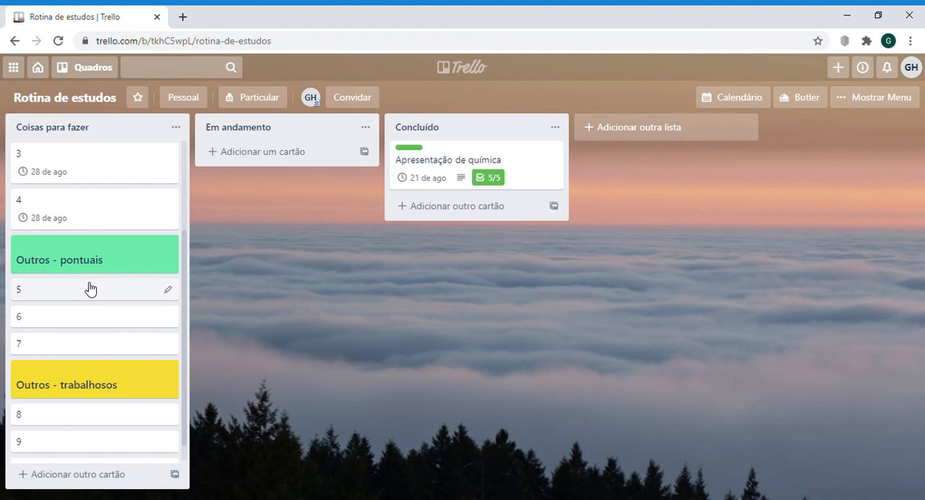
scroll(90, 289, "down", 1)
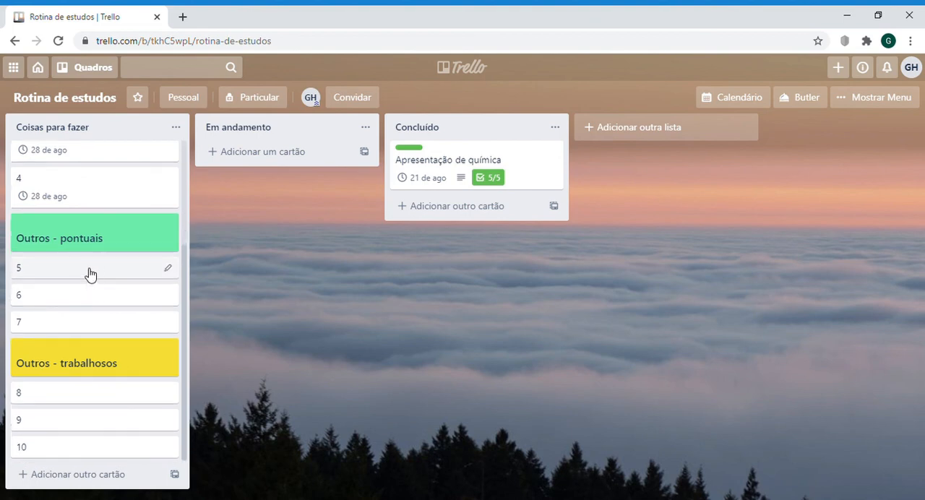